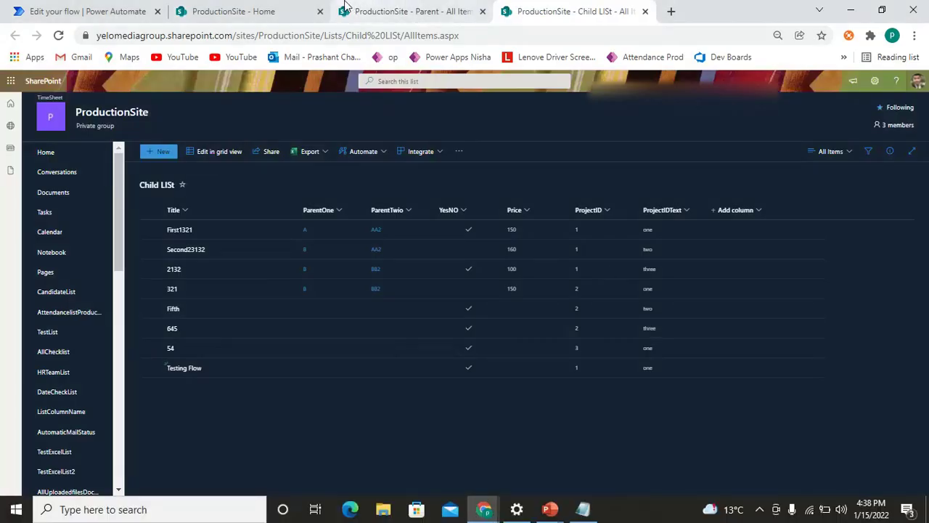
Switch to Power Automate and open the page for creating a new flow.
left_click(236, 10)
left_click(107, 7)
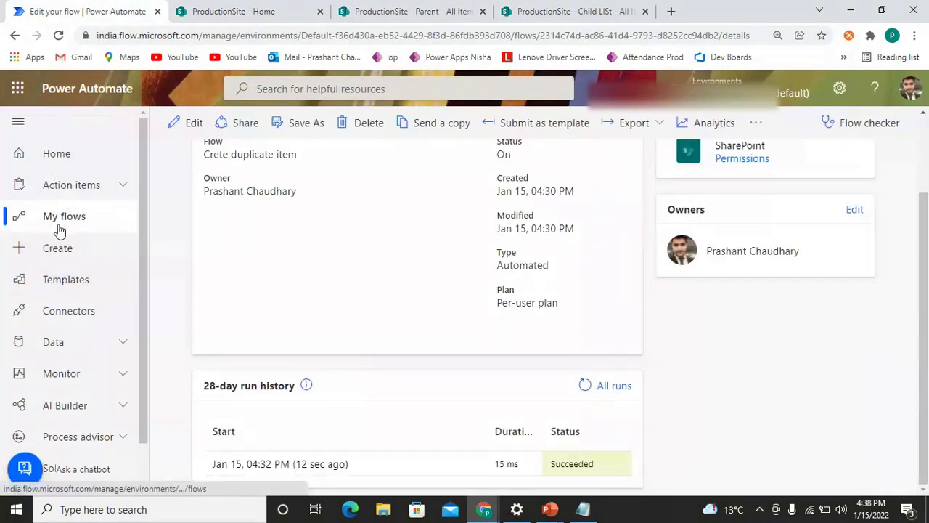
left_click(58, 154)
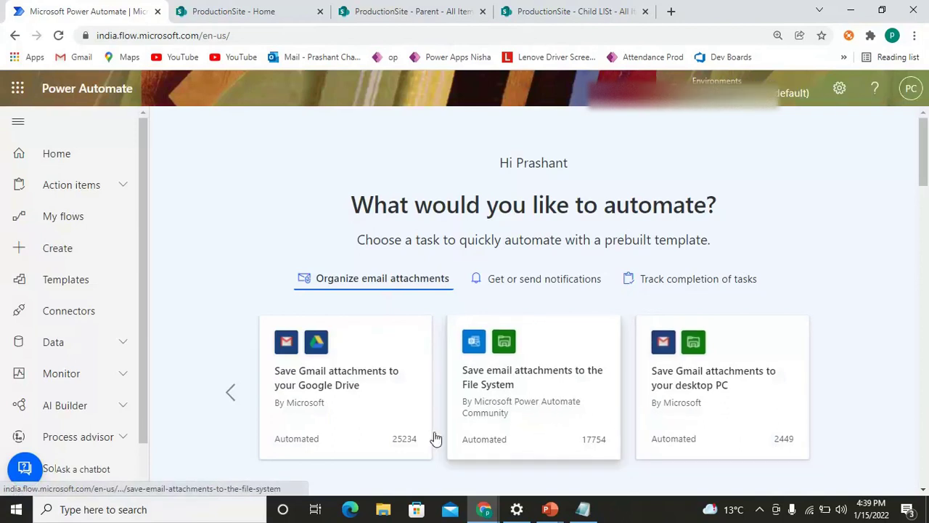
left_click(57, 254)
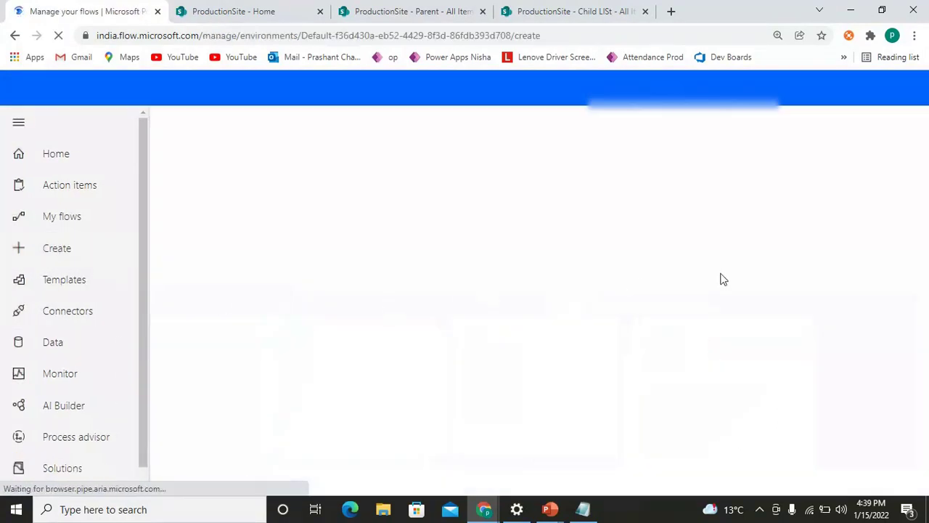
scroll(504, 172, "down", 4)
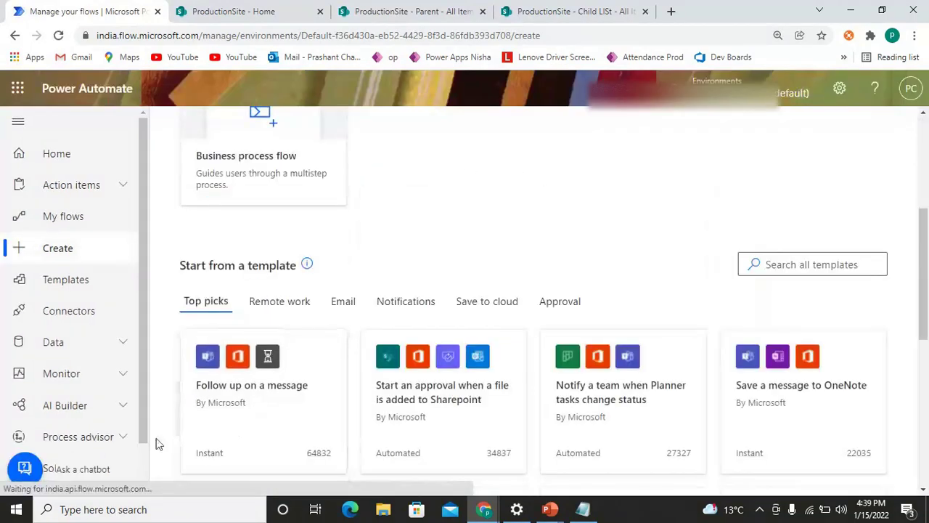
scroll(440, 323, "up", 4)
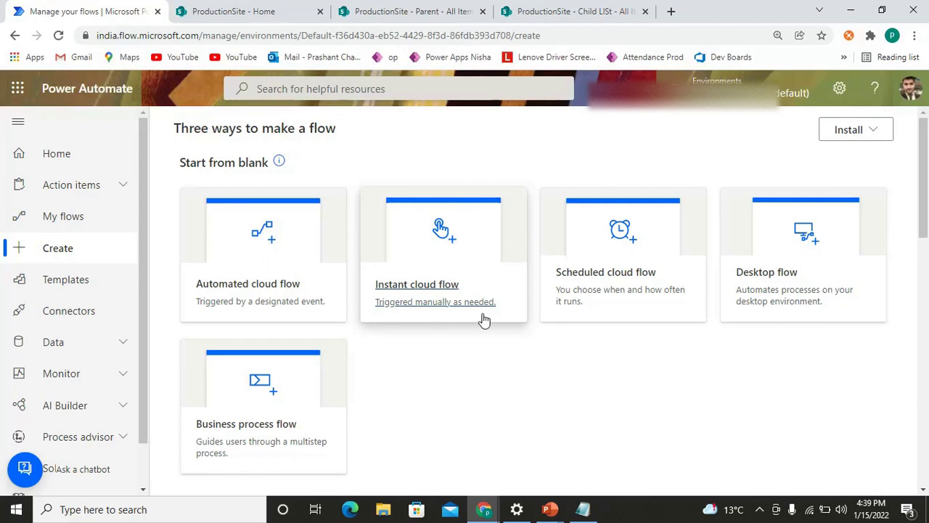
Start building an instant cloud flow and name it "Create item".
left_click(444, 265)
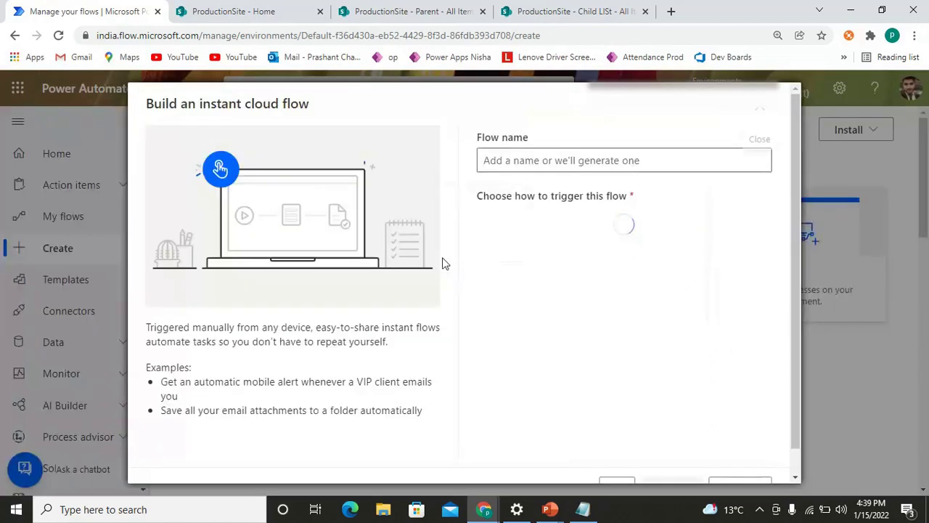
left_click(565, 166)
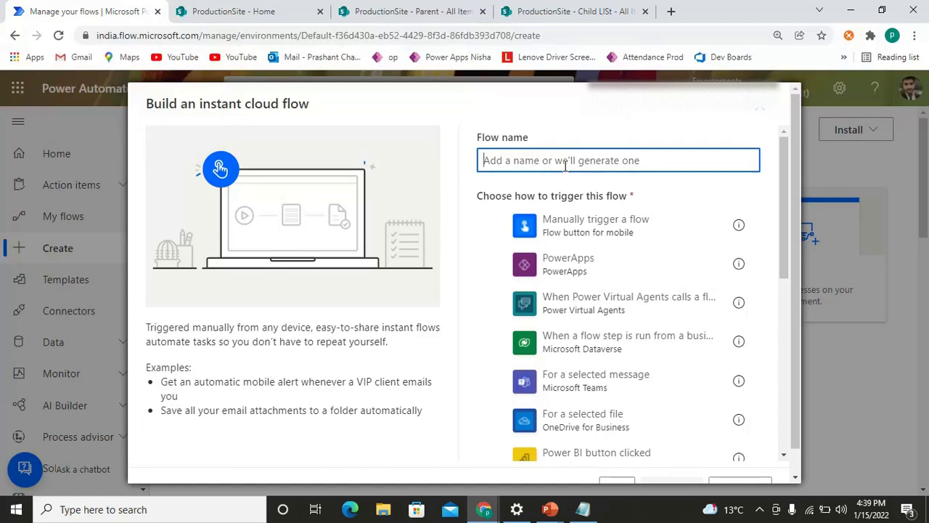
type("Create item")
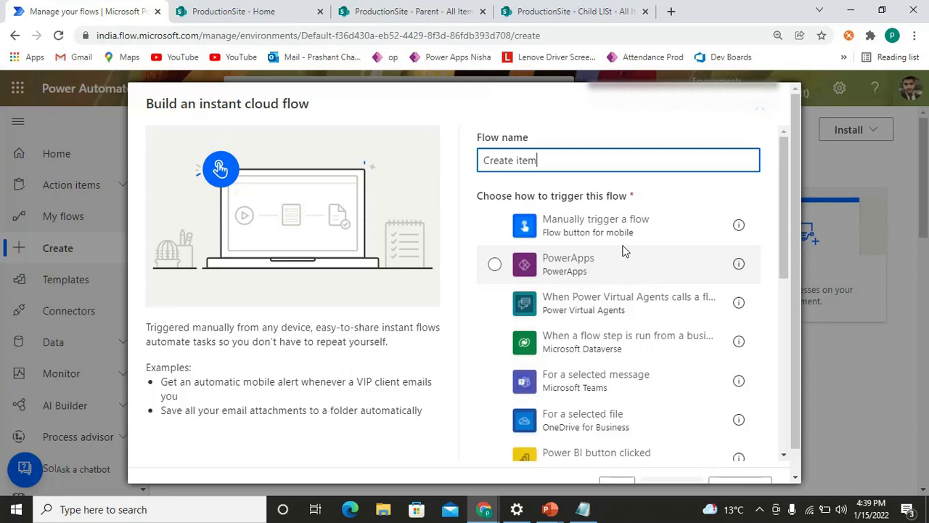
Write in Notepad: "whenever i want to create item in the list, i want to click on any button from powerapps.".
left_click(583, 510)
left_click_drag(639, 46, 306, 73)
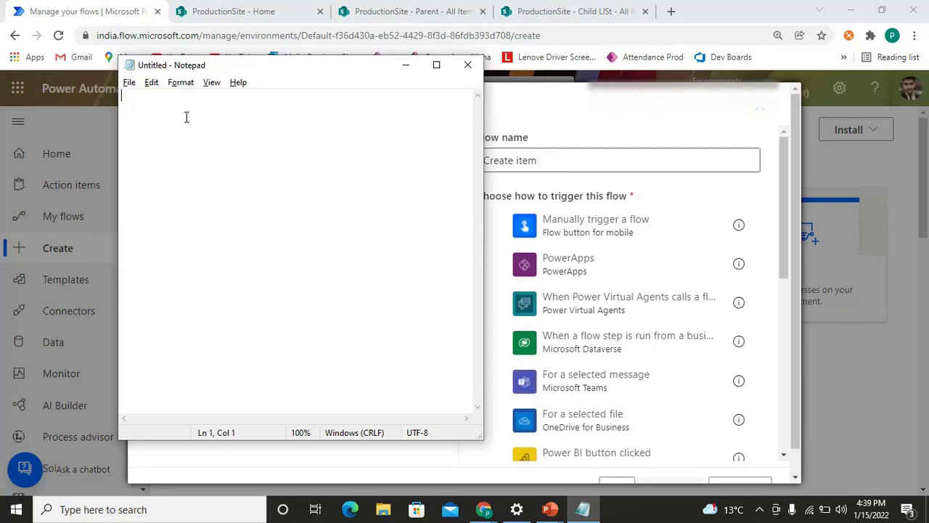
type("whenevr")
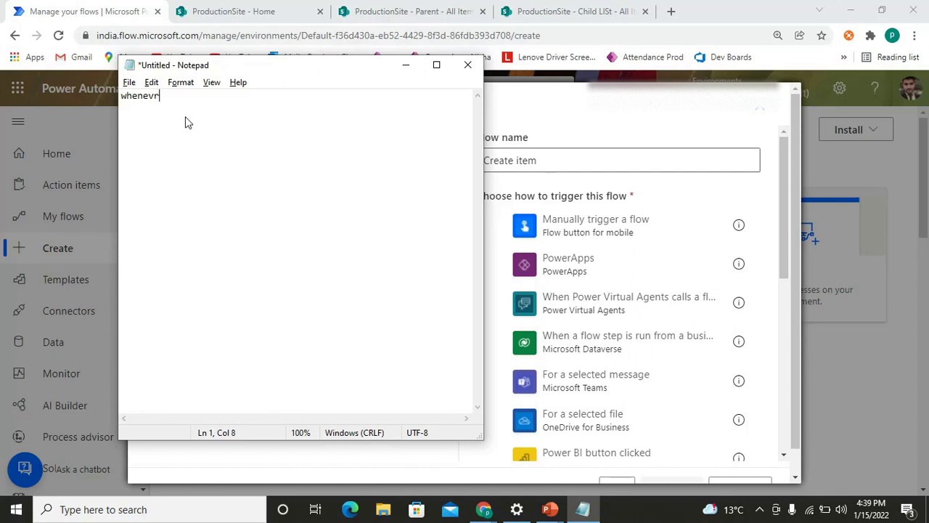
key("BackSpace")
type("er i want to create ite")
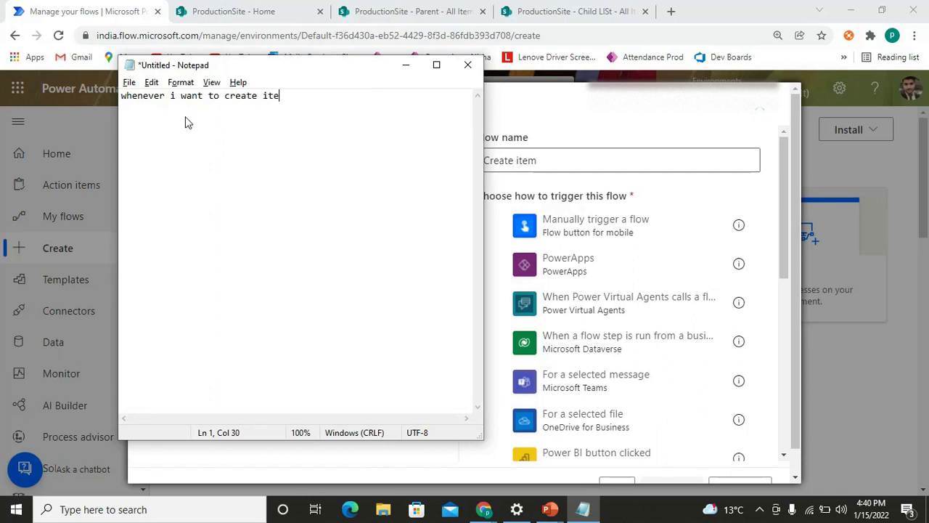
type("m in the list, i should")
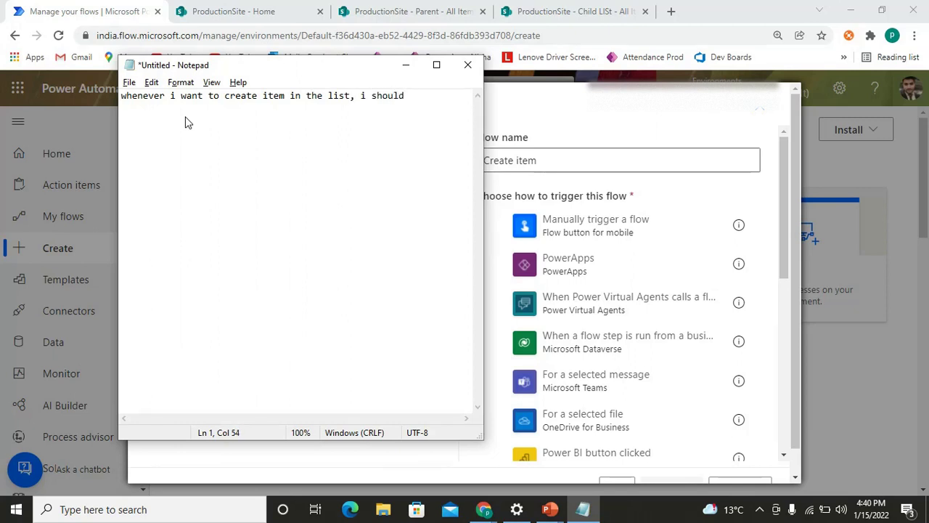
key("BackSpace")
key("BackSpace")
key("BackSpace")
key("BackSpace")
key("BackSpace")
key("BackSpace")
type("want to create")
key("BackSpace")
key("BackSpace")
key("BackSpace")
type("to click on")
key("Return")
type("any button pro")
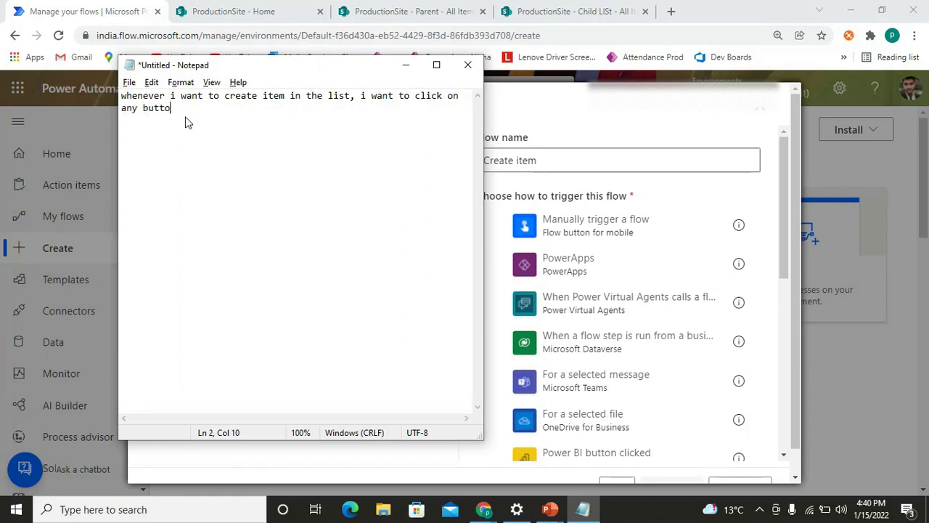
key("BackSpace")
key("BackSpace")
type("from powerapps.")
left_click(405, 67)
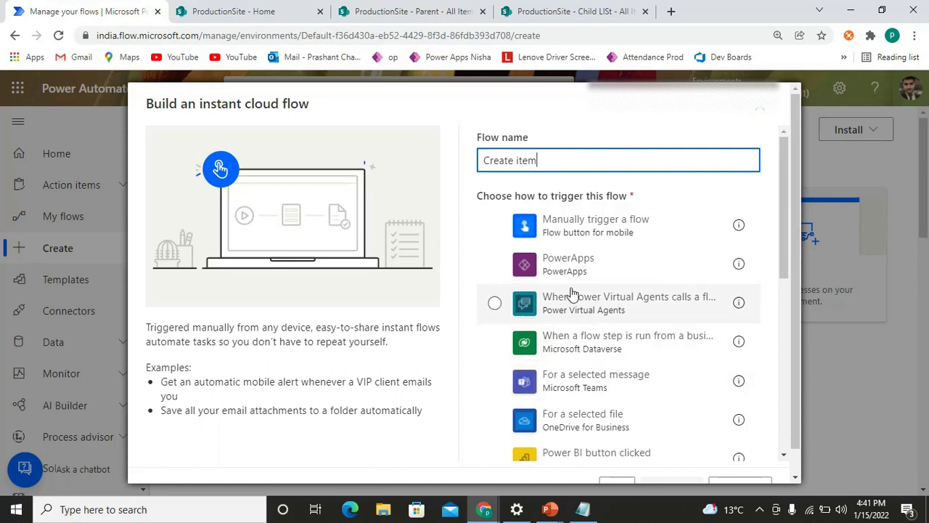
Choose PowerApps (not the V2 version) as the trigger and create the instant cloud flow.
left_click(581, 267)
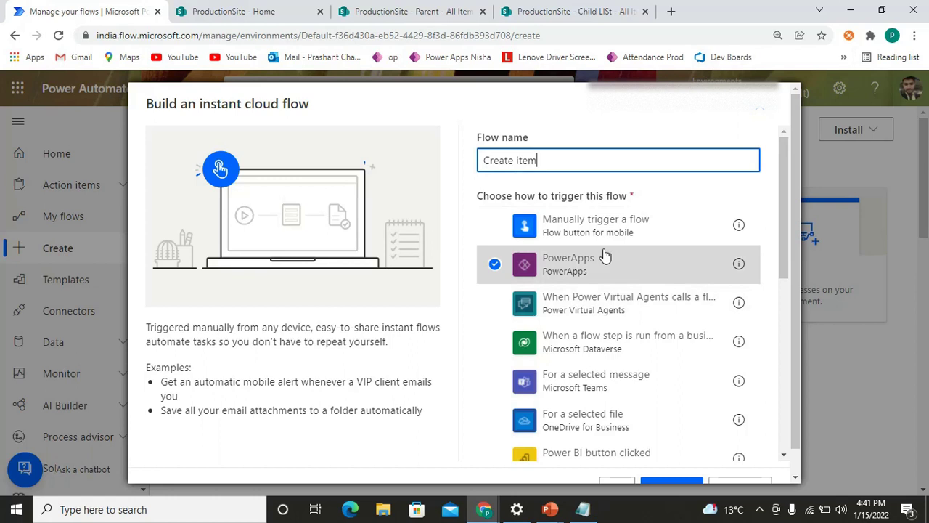
scroll(639, 327, "down", 10)
scroll(799, 421, "down", 1)
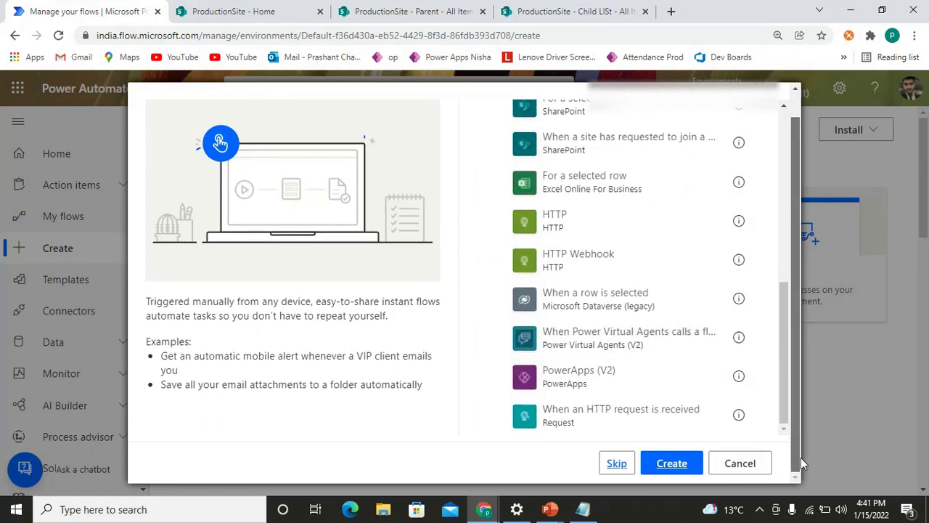
left_click(671, 462)
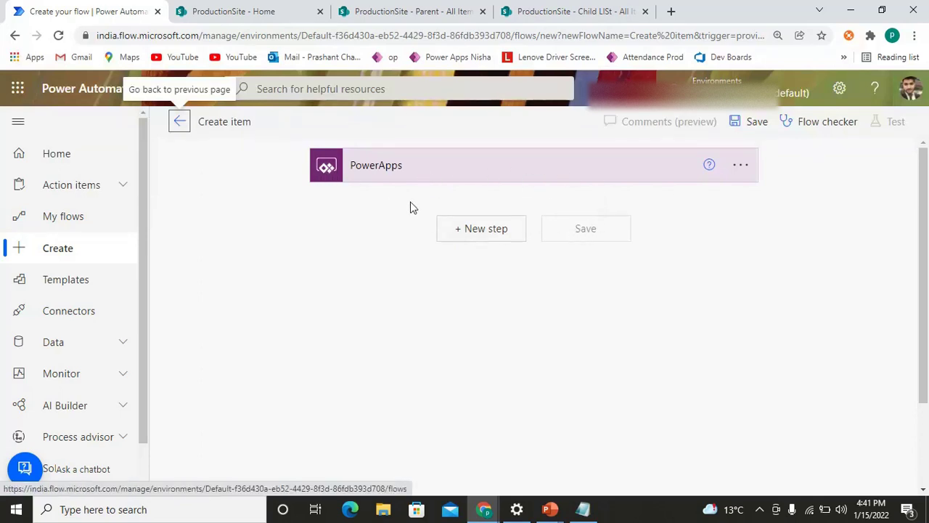
Add a new step after the PowerApps trigger using the SharePoint "Create item" action.
left_click(482, 231)
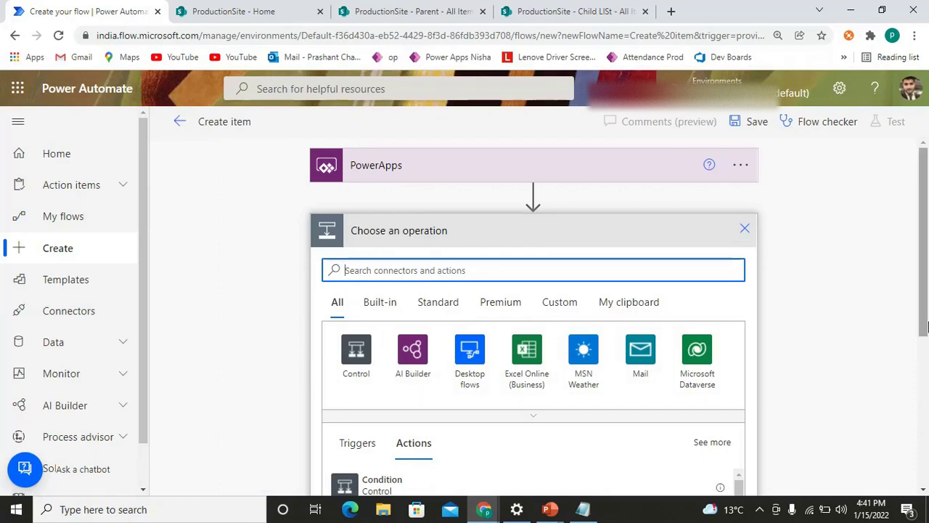
type("create ")
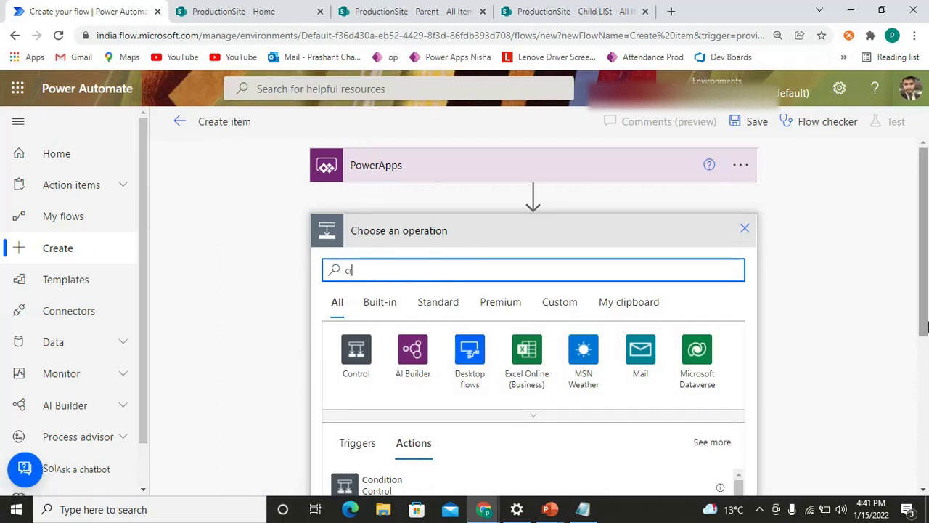
type("irt")
type("tem")
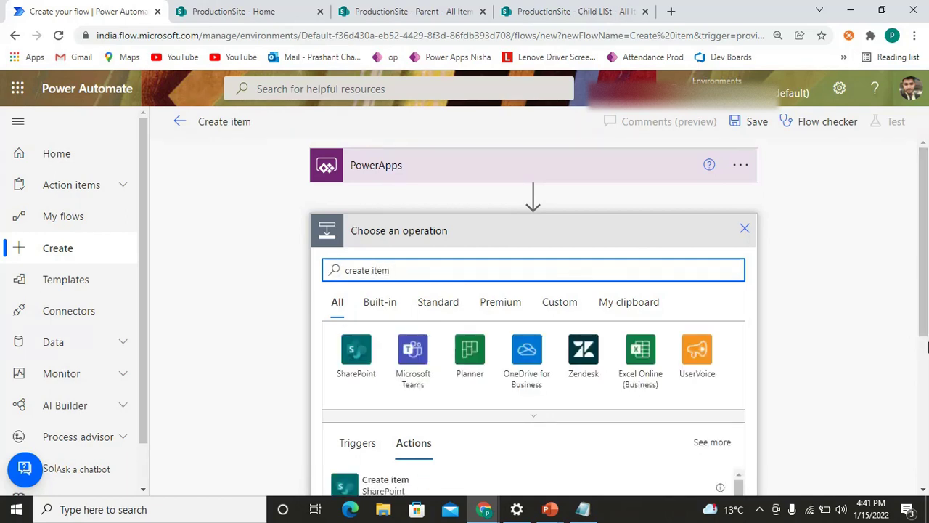
scroll(928, 347, "down", 3)
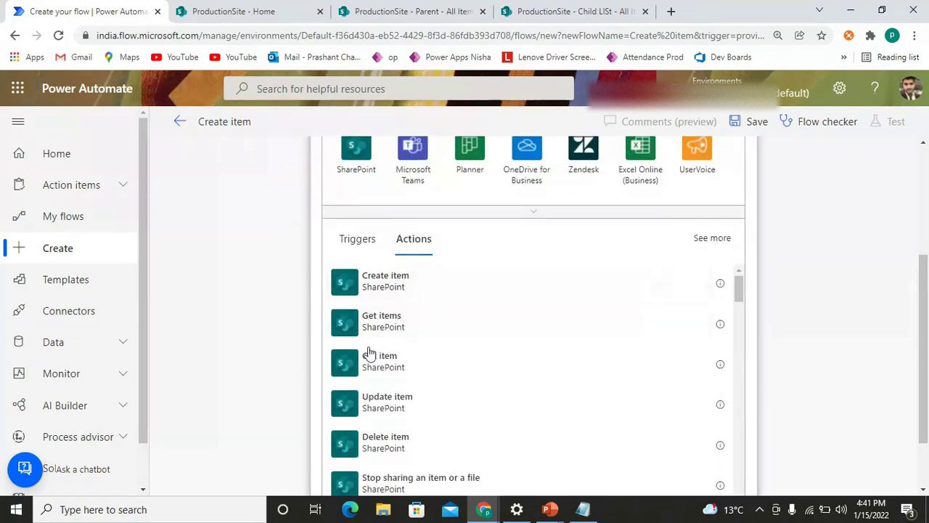
scroll(378, 361, "down", 10)
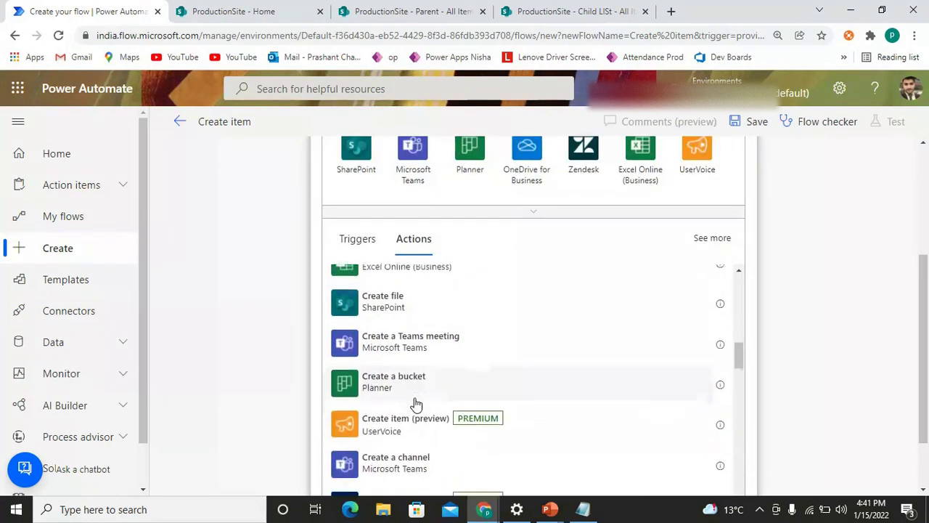
scroll(416, 404, "down", 3)
scroll(429, 429, "up", 3)
scroll(433, 441, "up", 3)
scroll(926, 322, "up", 2)
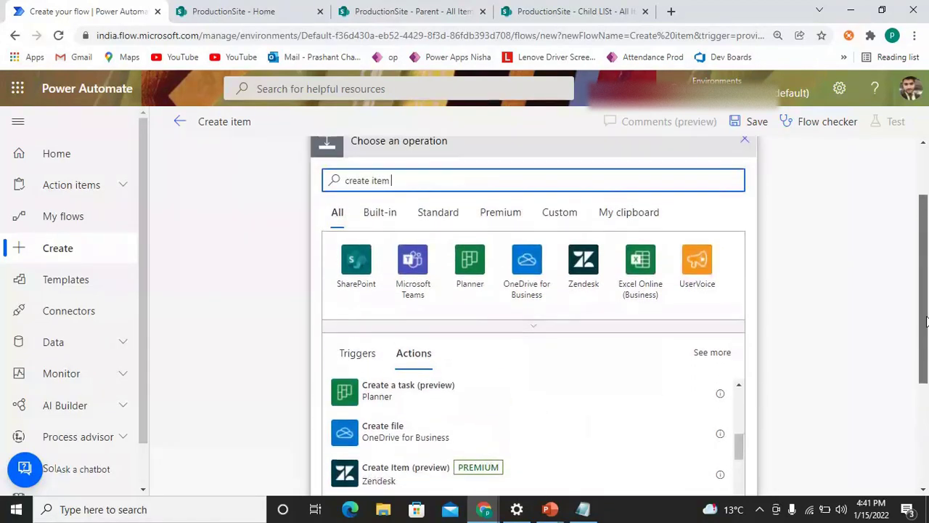
scroll(520, 418, "up", 5)
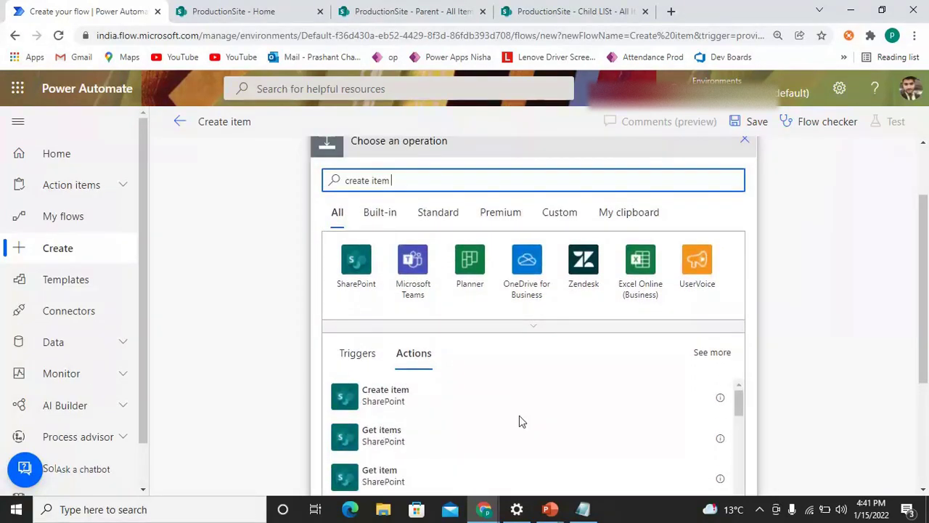
left_click(393, 403)
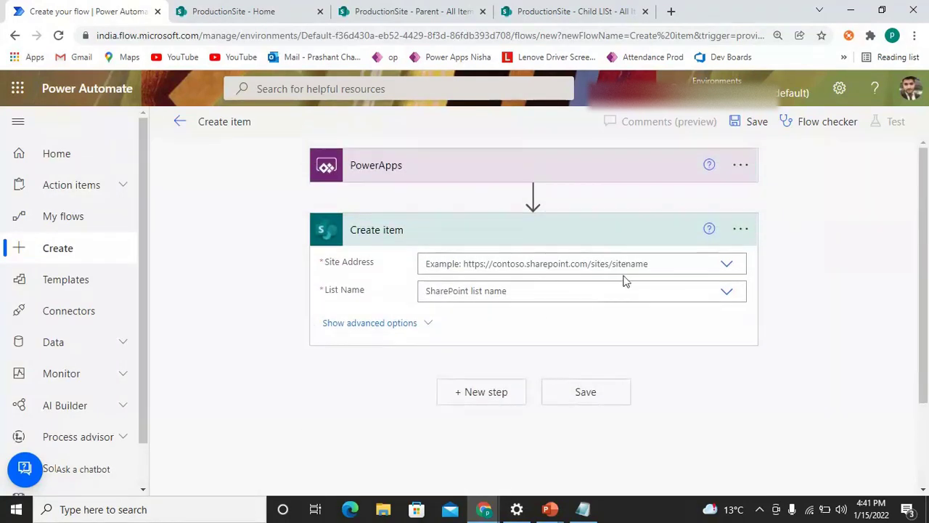
Set the Create item action's site address to ProductionSite and its list name to Parent.
left_click(631, 264)
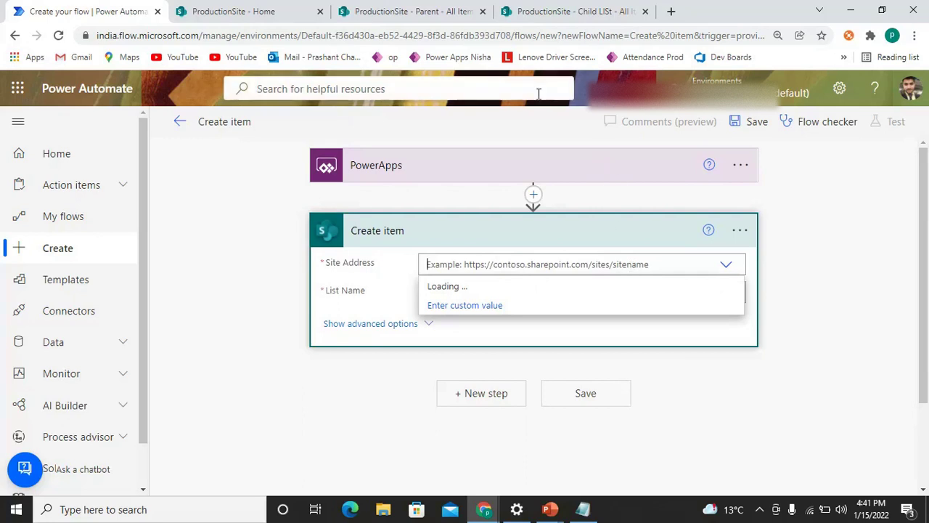
left_click(374, 10)
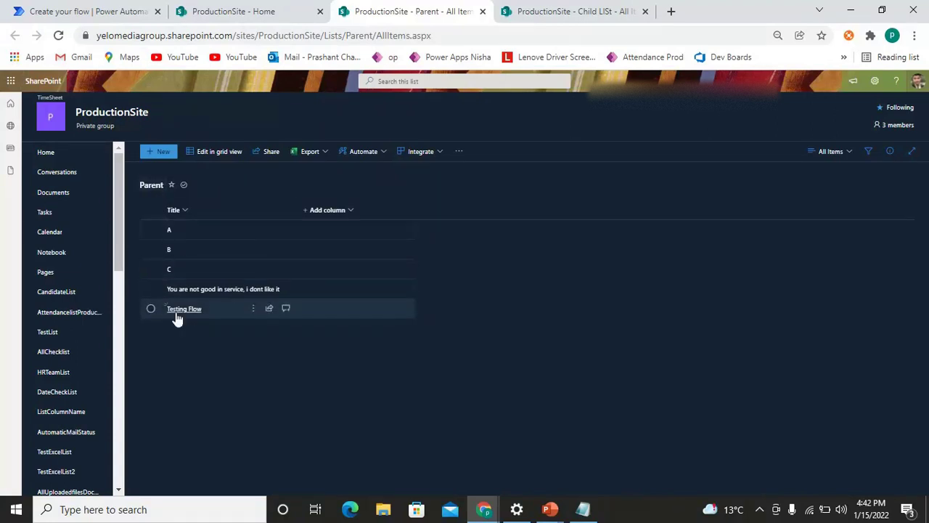
left_click(108, 22)
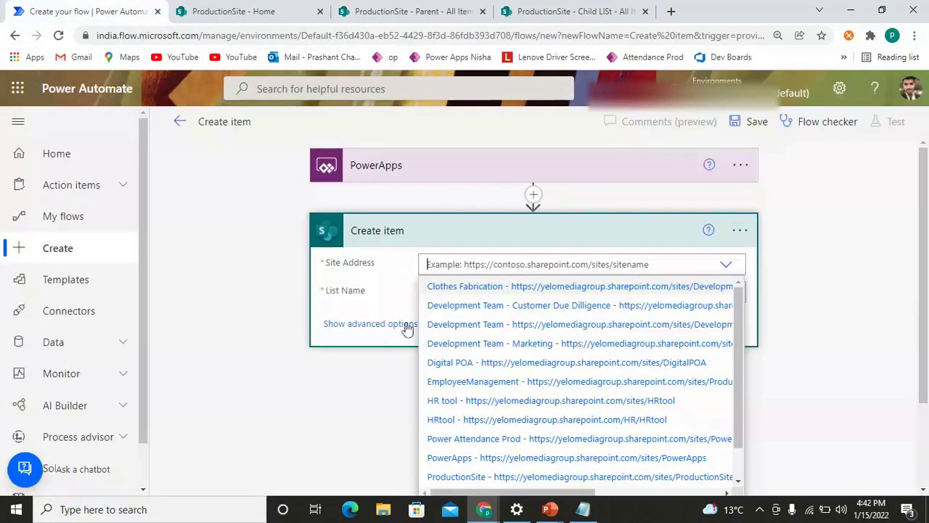
type("pro")
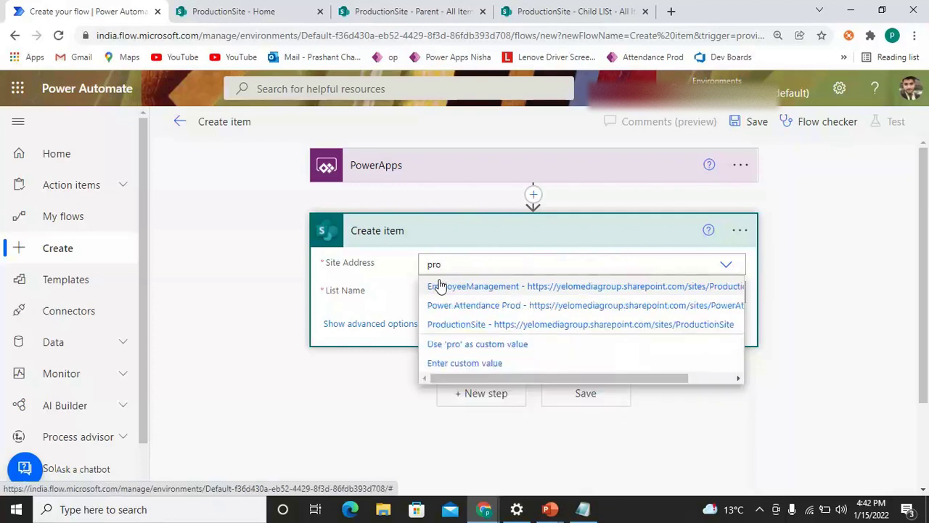
left_click(470, 325)
left_click(482, 306)
type("pare")
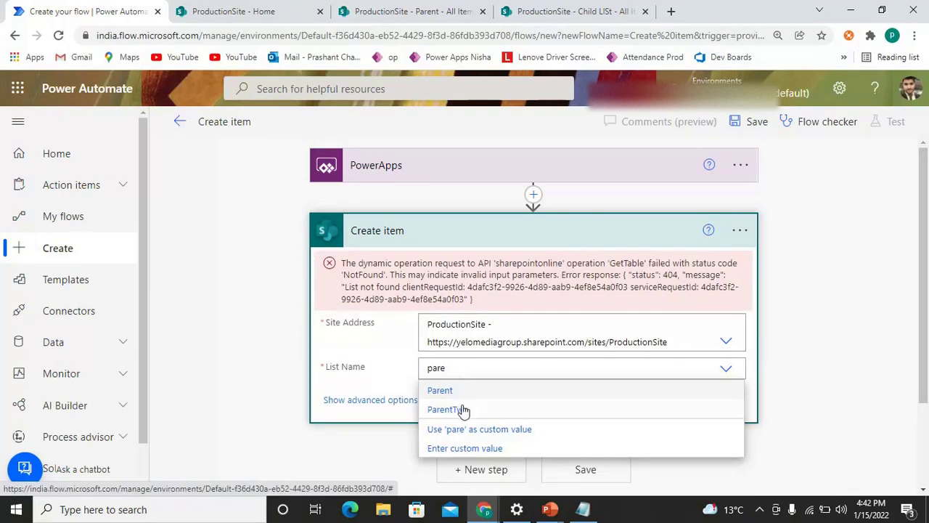
left_click(461, 392)
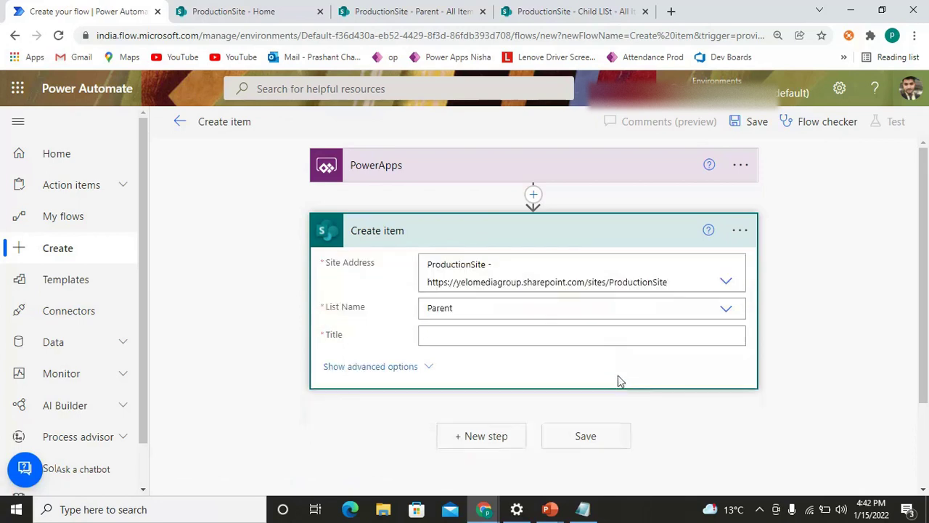
Compare the Create item action's required fields with the columns of the Parent list in SharePoint, returning to the flow.
scroll(735, 369, "down", 2)
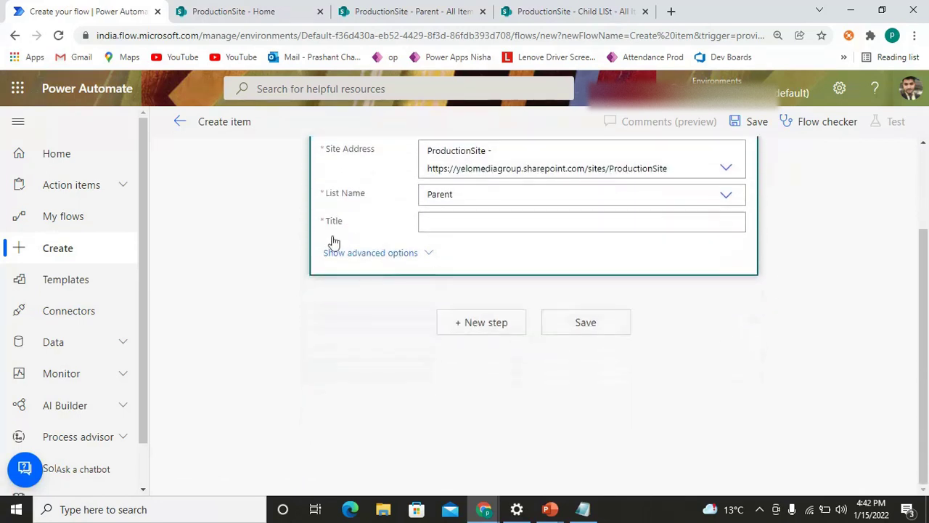
left_click(247, 12)
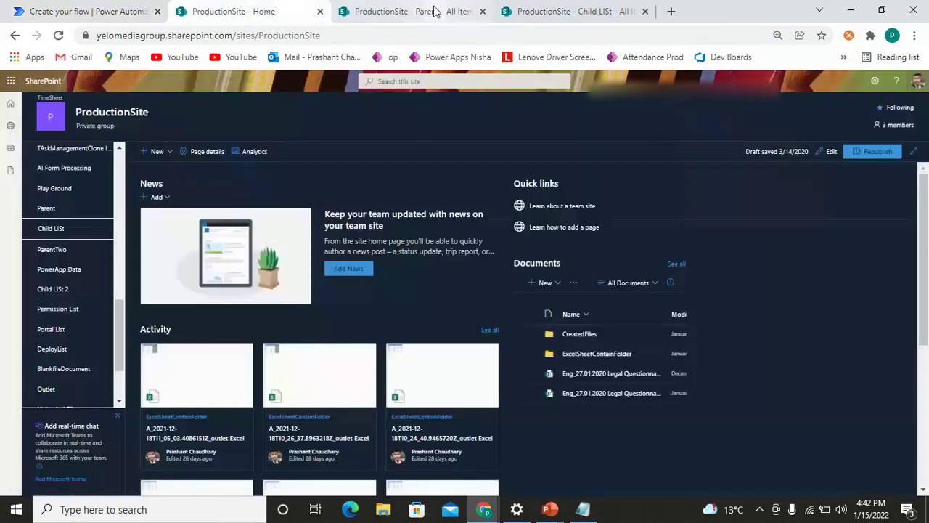
left_click(414, 11)
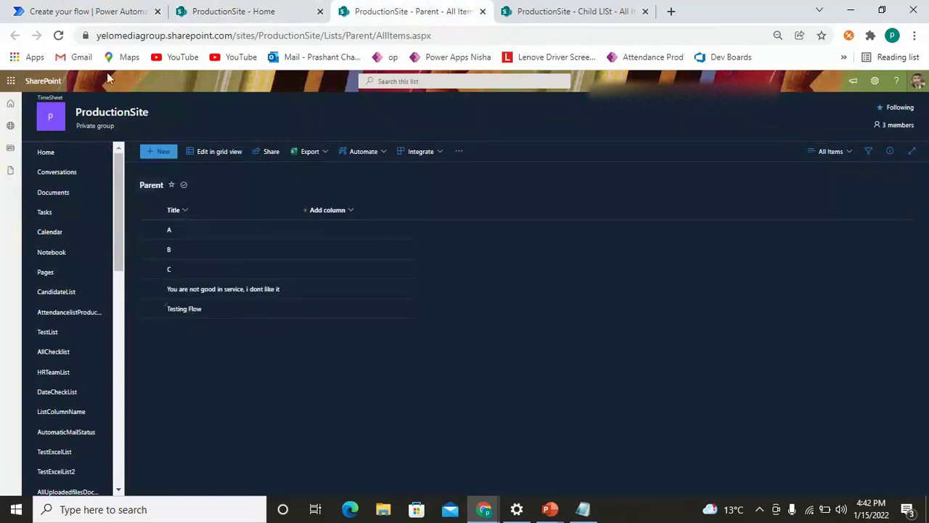
left_click(95, 11)
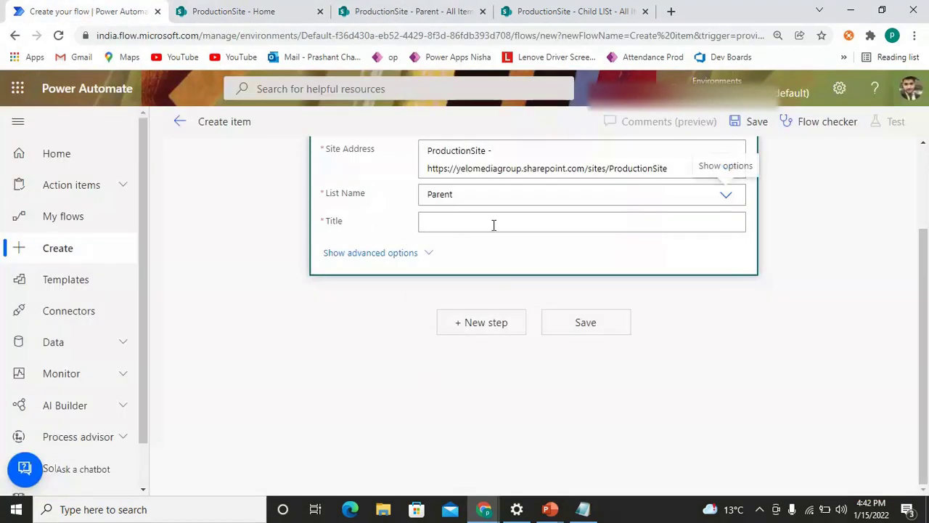
Set the Create item action's Title to "Item created by flow" and save the flow, checking the Parent list's current items in SharePoint.
left_click(448, 224)
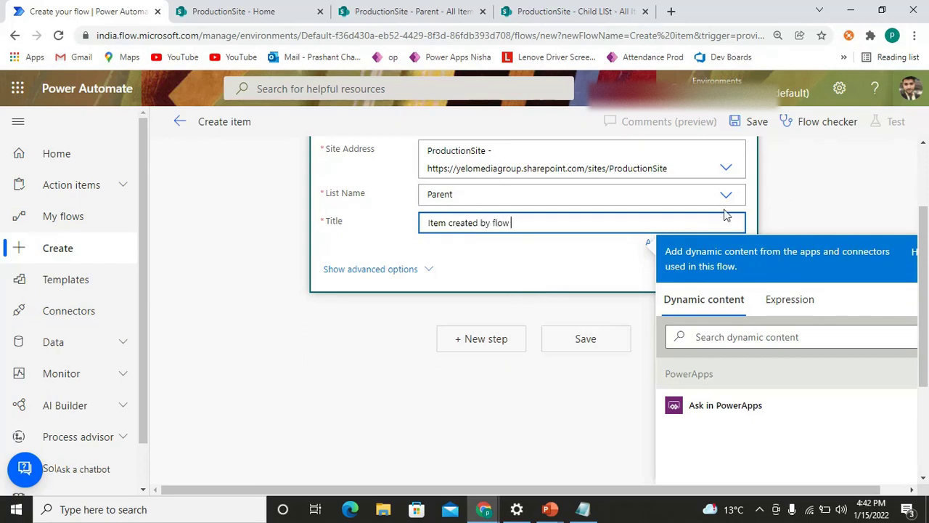
scroll(483, 258, "up", 2)
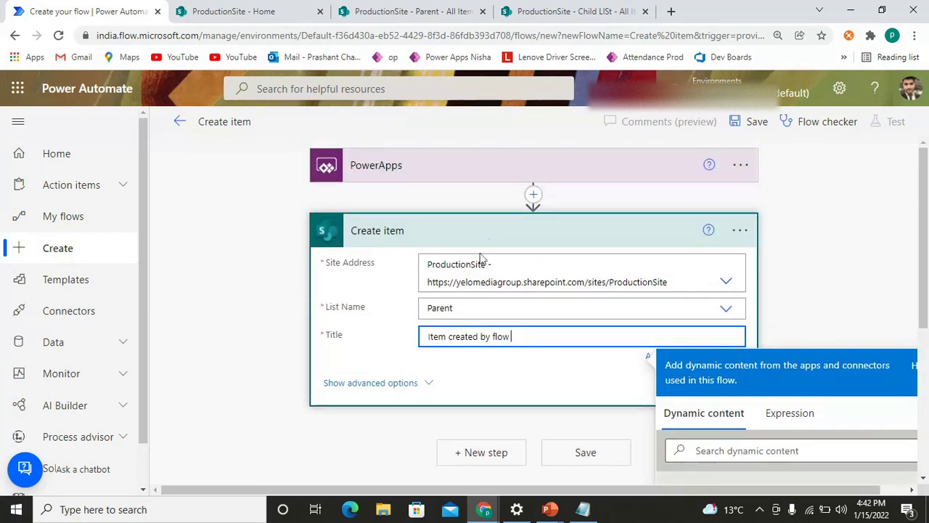
left_click(563, 229)
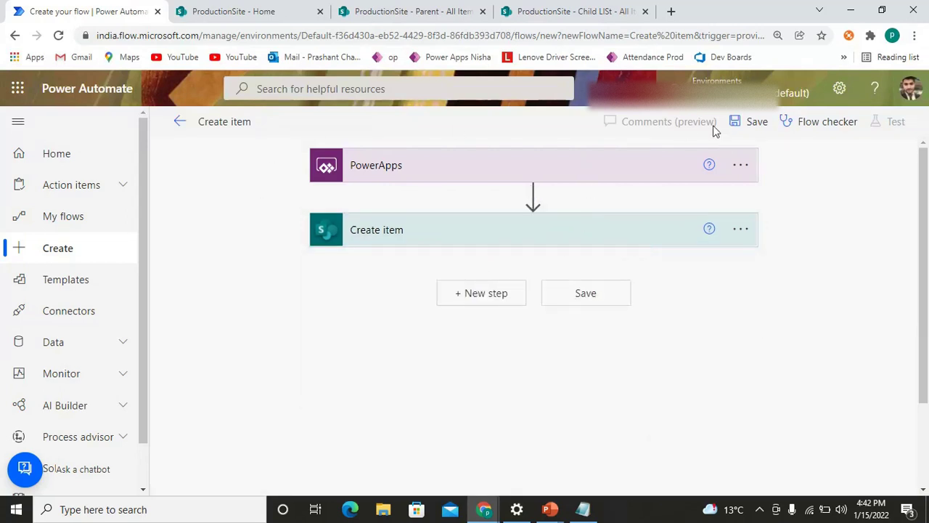
left_click(758, 121)
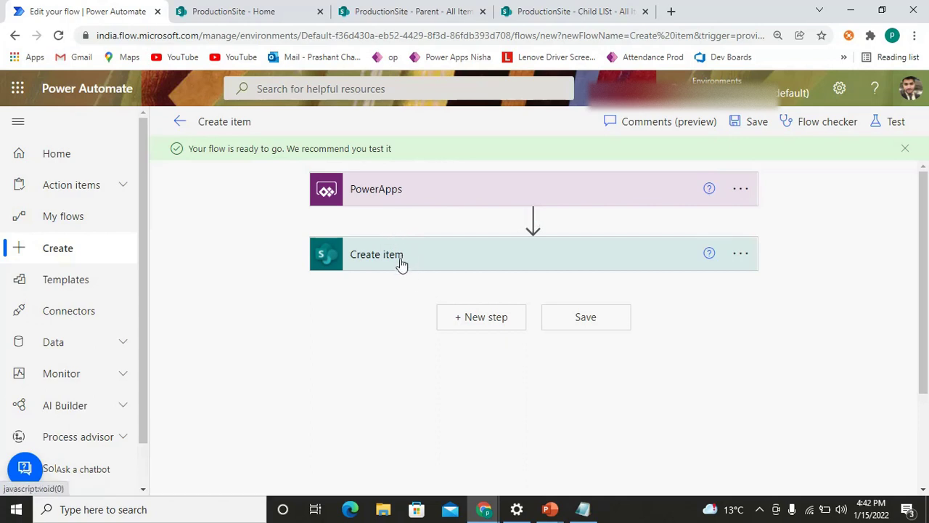
left_click(396, 10)
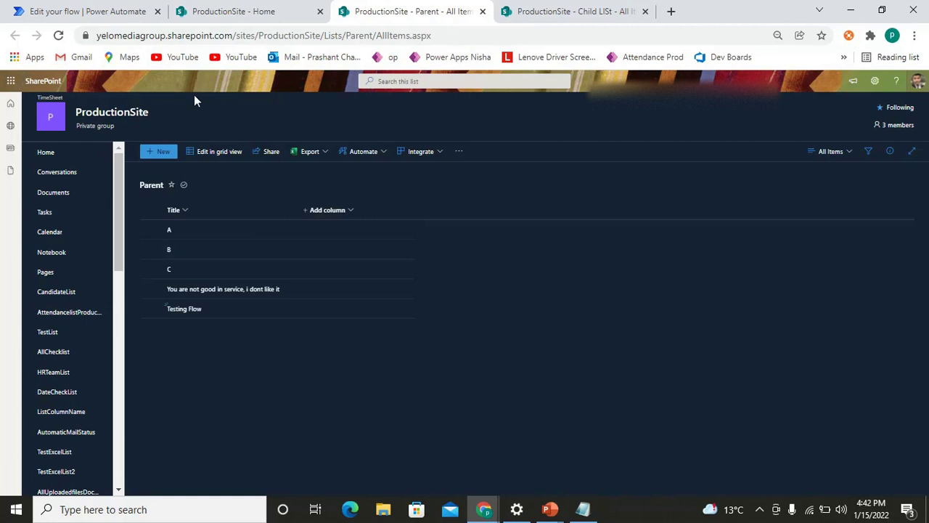
left_click(99, 13)
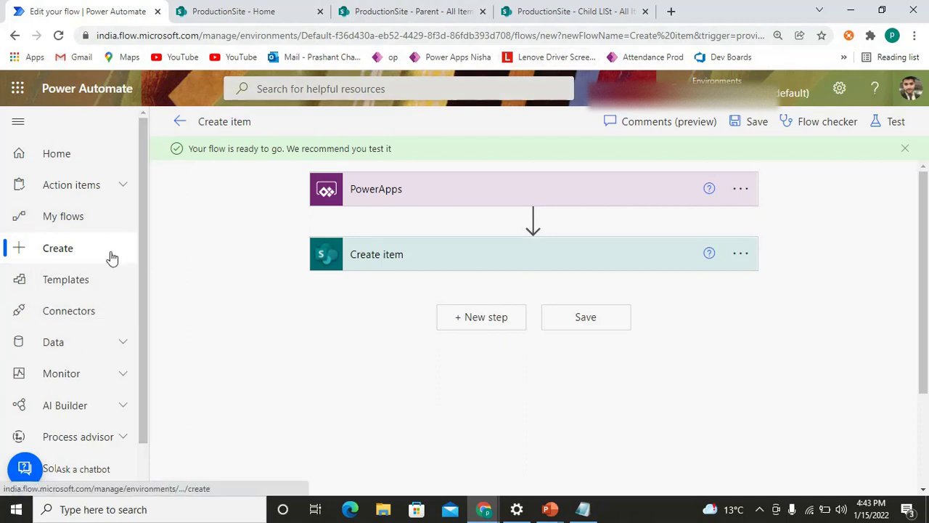
Leave the flow editor for the Power Automate home page and open Power Apps in a new browser tab, switching to it.
left_click(57, 168)
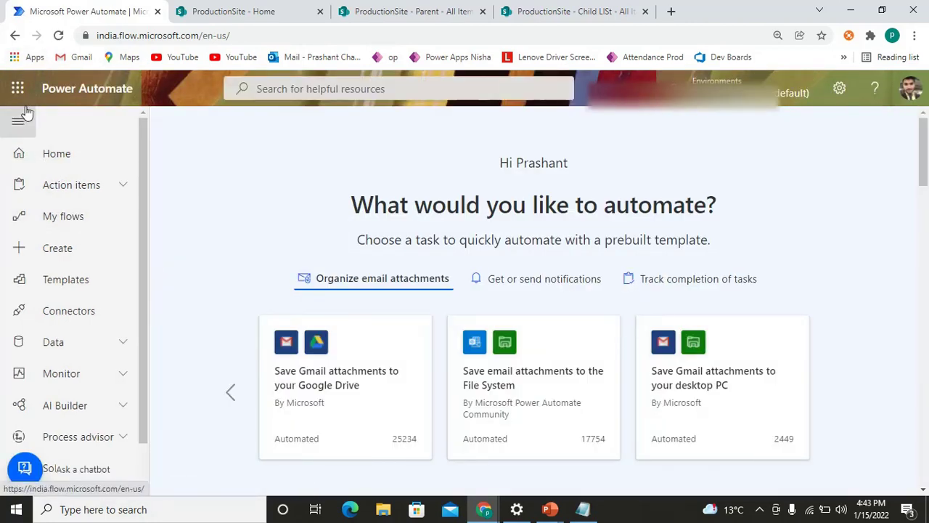
left_click(17, 87)
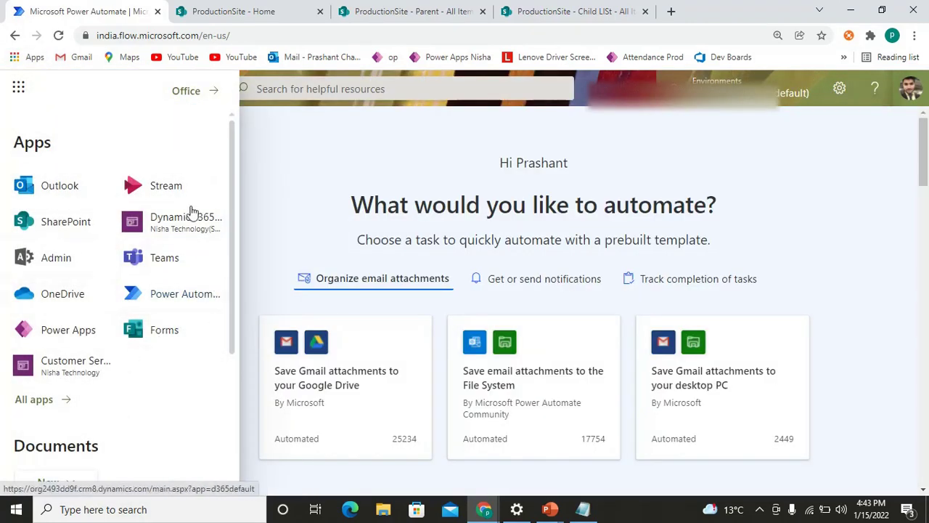
left_click(105, 331)
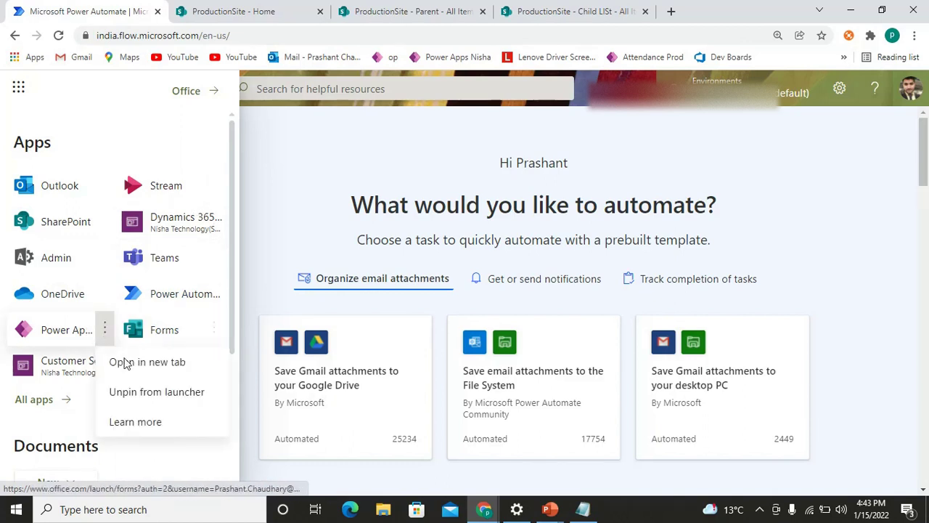
left_click(120, 361)
left_click(65, 11)
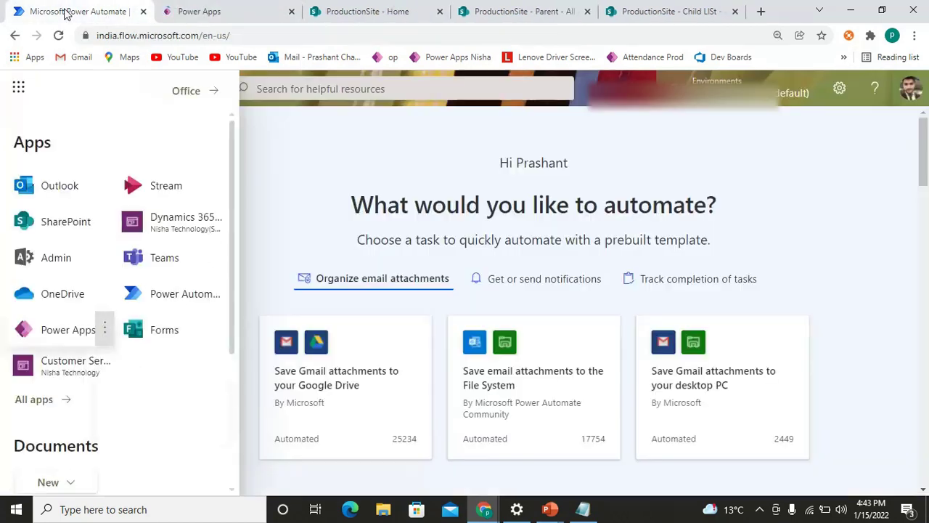
left_click(214, 10)
left_click(65, 14)
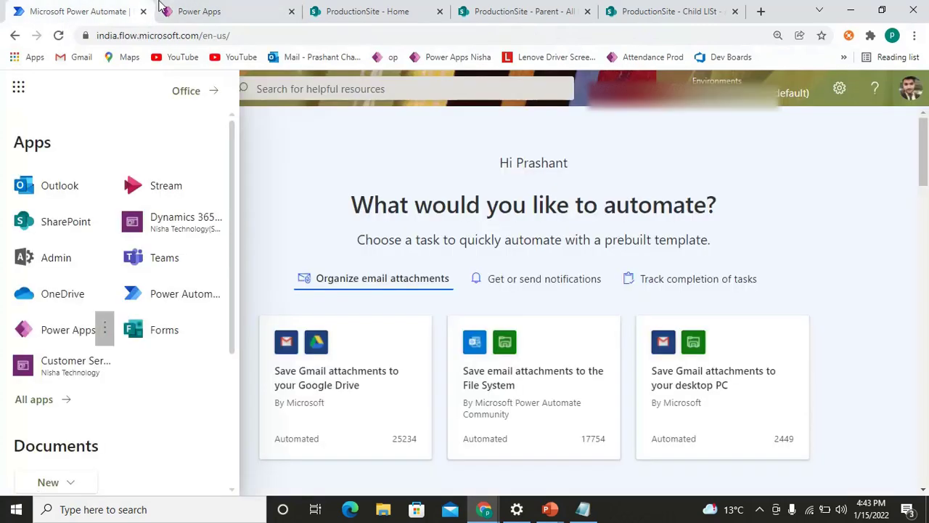
left_click(191, 11)
left_click(116, 11)
left_click(193, 13)
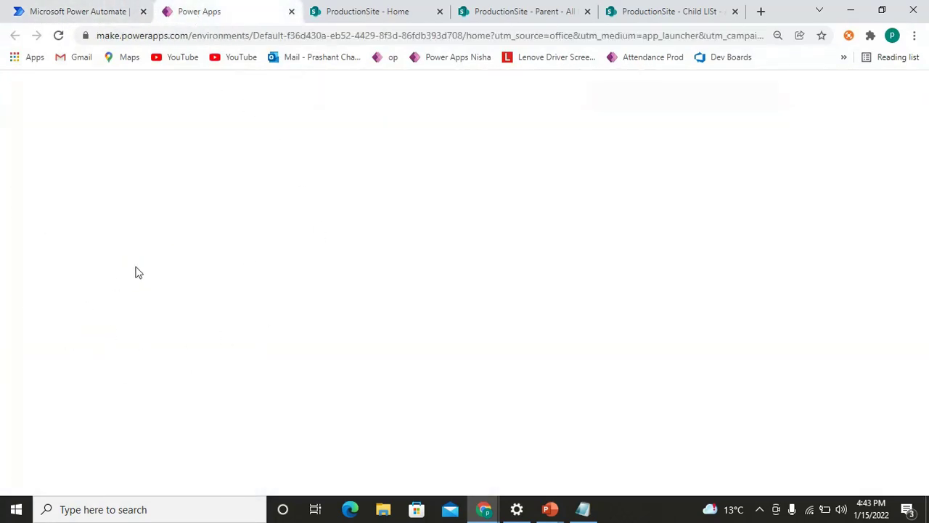
Create a blank canvas app named "Example" in Tablet format and skip the welcome dialog.
left_click(49, 196)
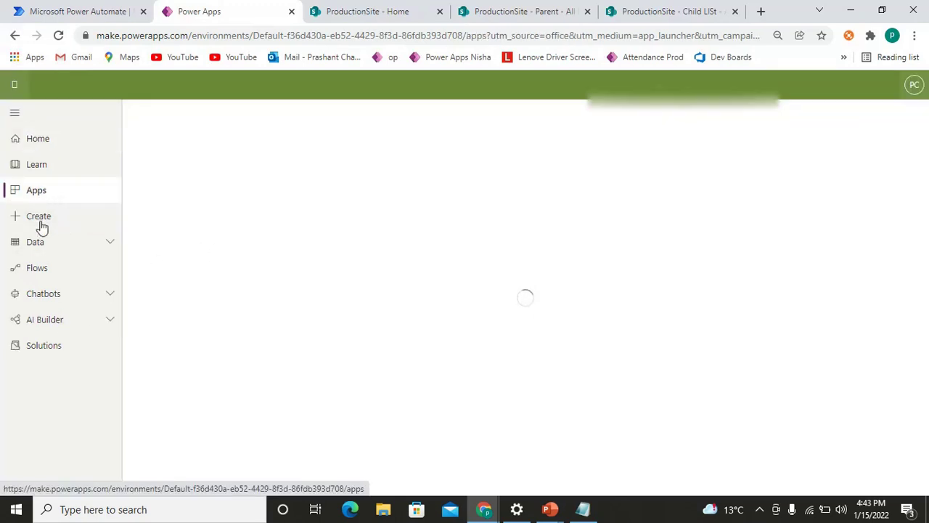
left_click(40, 218)
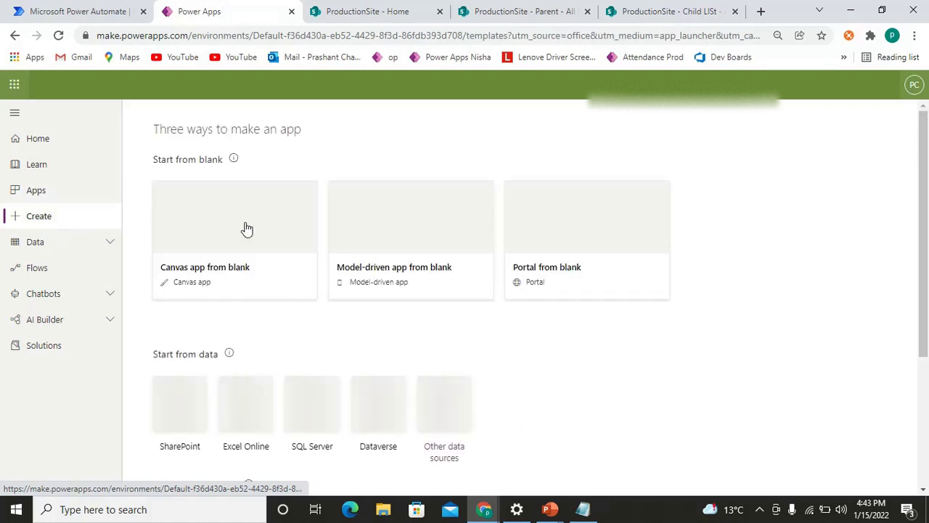
left_click(215, 250)
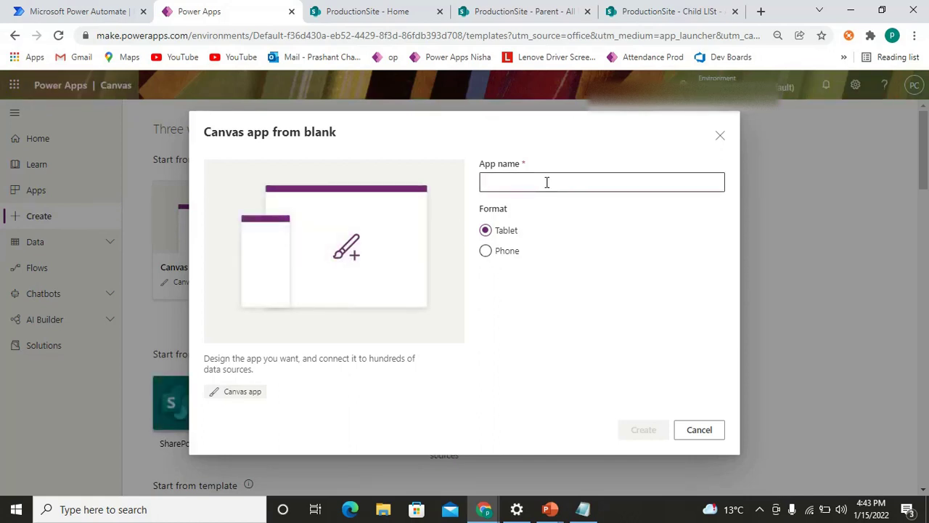
type("Exam")
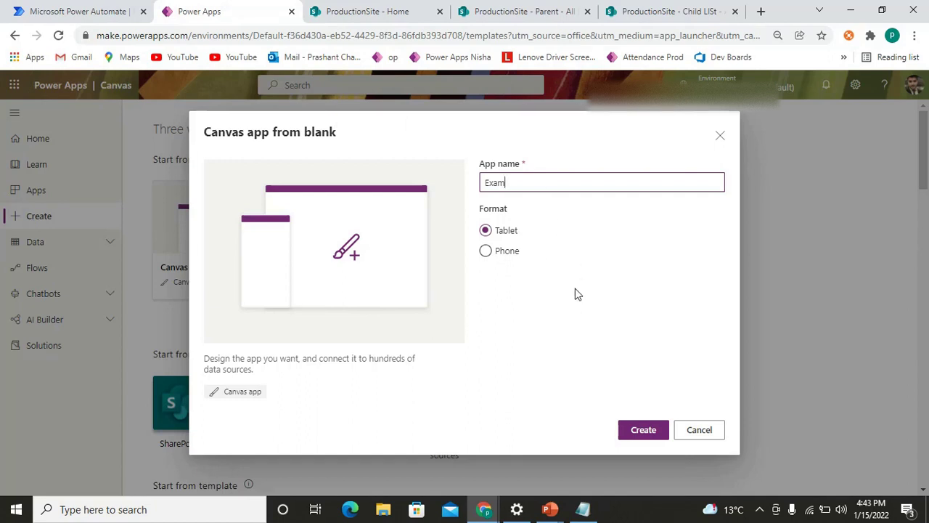
type("ple")
left_click(642, 429)
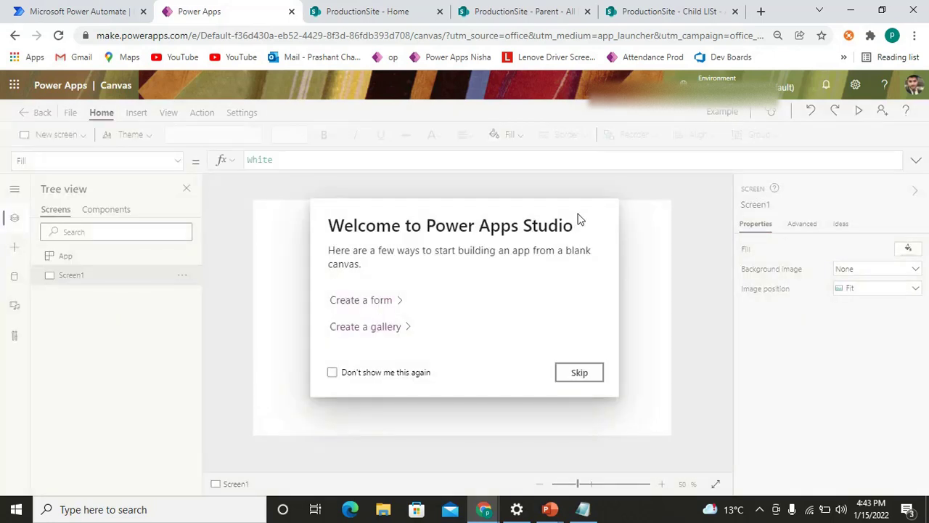
left_click(591, 371)
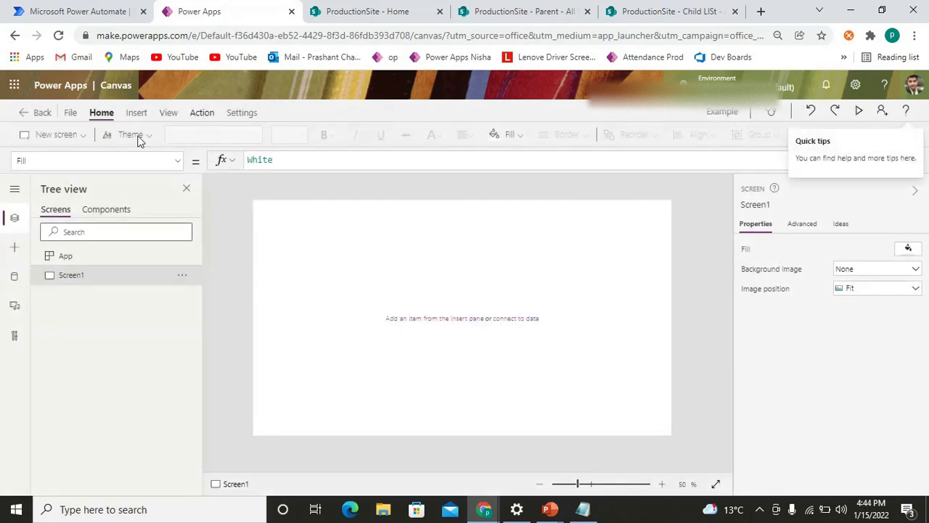
Insert a button on Screen1, size it to about 636 by 362, and set its text to "Click to create new item".
left_click(138, 115)
left_click(179, 138)
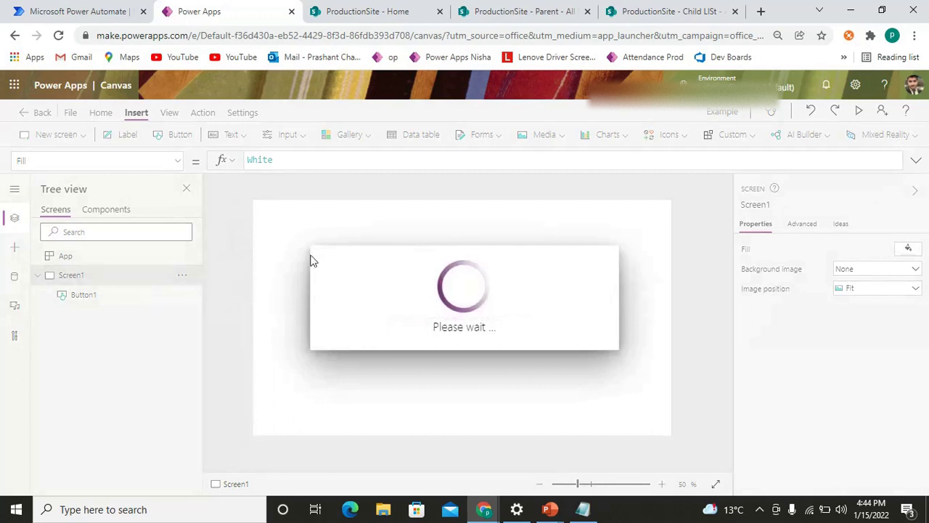
left_click_drag(281, 218, 511, 380)
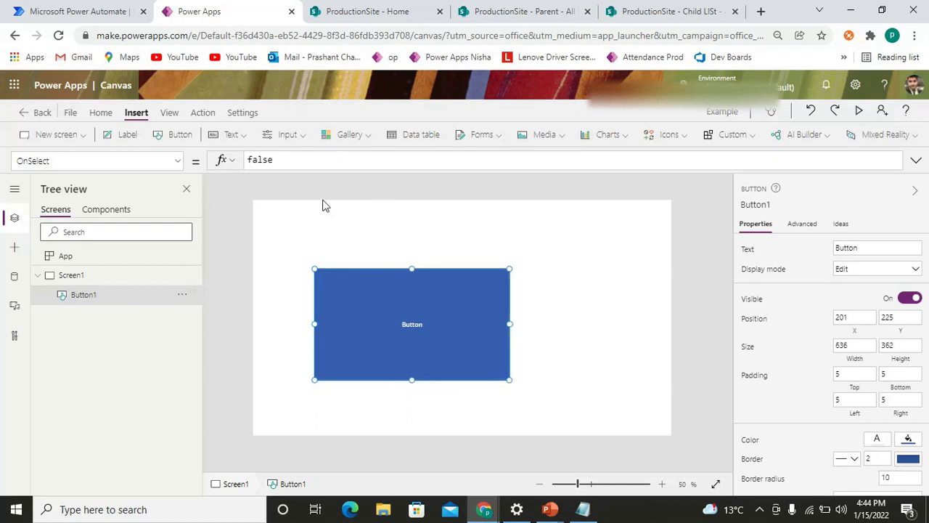
double_click(412, 327)
type("Click to create new item")
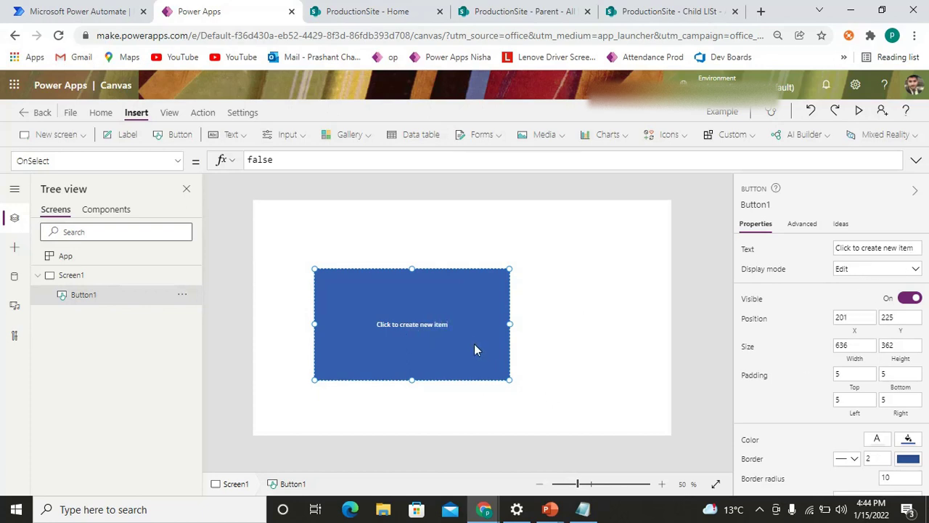
left_click(582, 283)
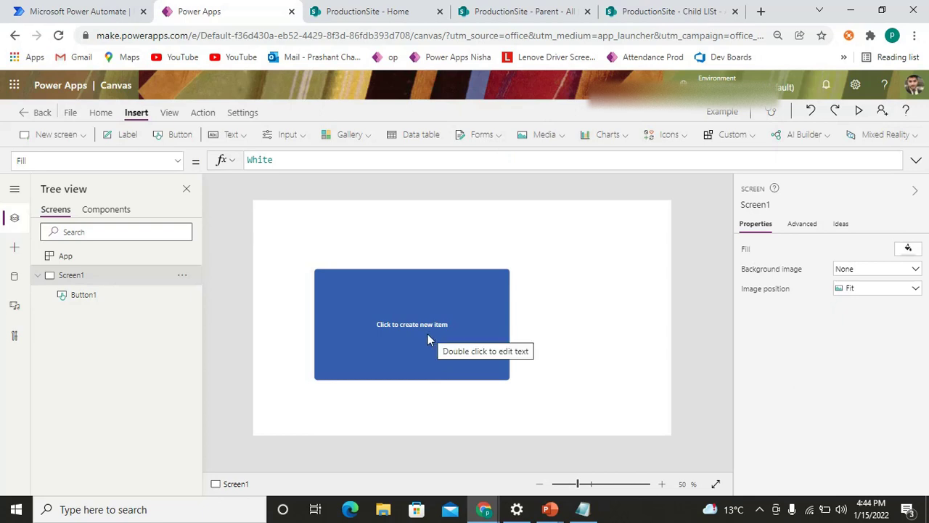
Select the button and open the My flows page in Power Automate, returning to the Power Apps canvas app.
left_click(363, 334)
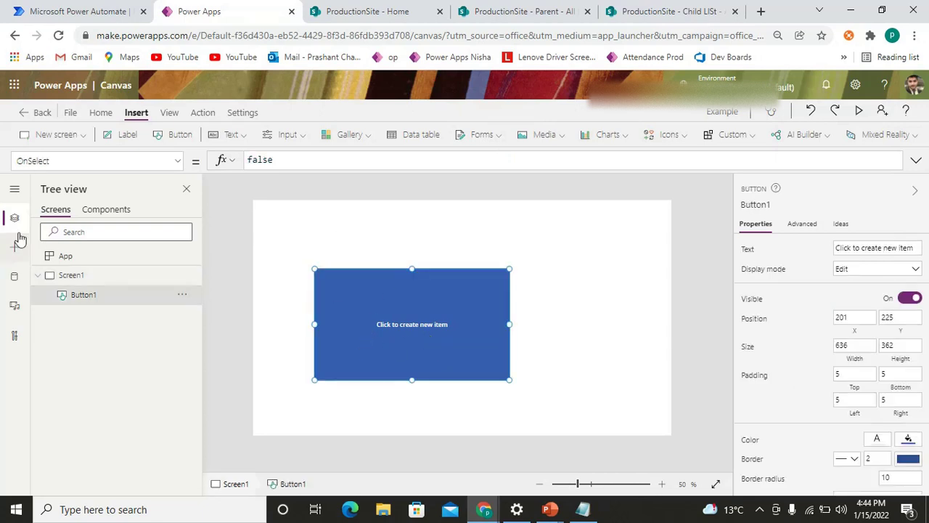
left_click(203, 113)
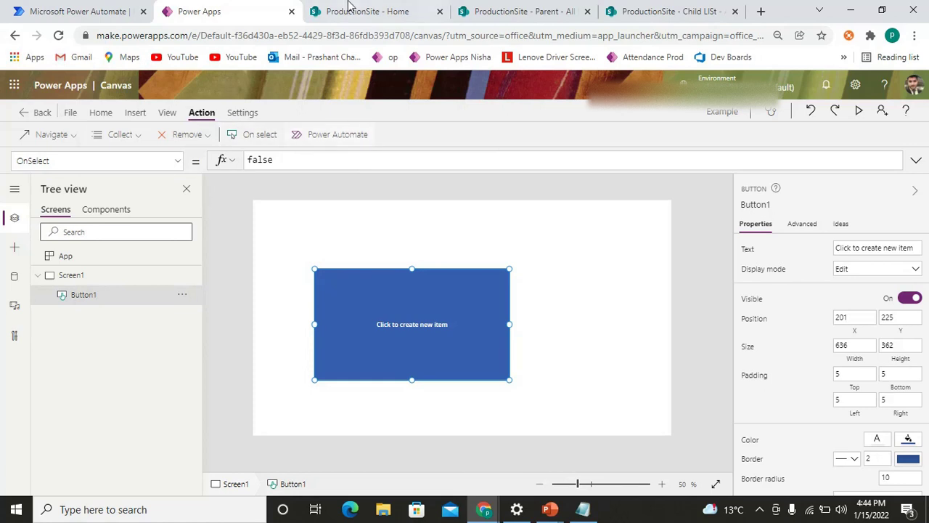
left_click(369, 10)
left_click(91, 7)
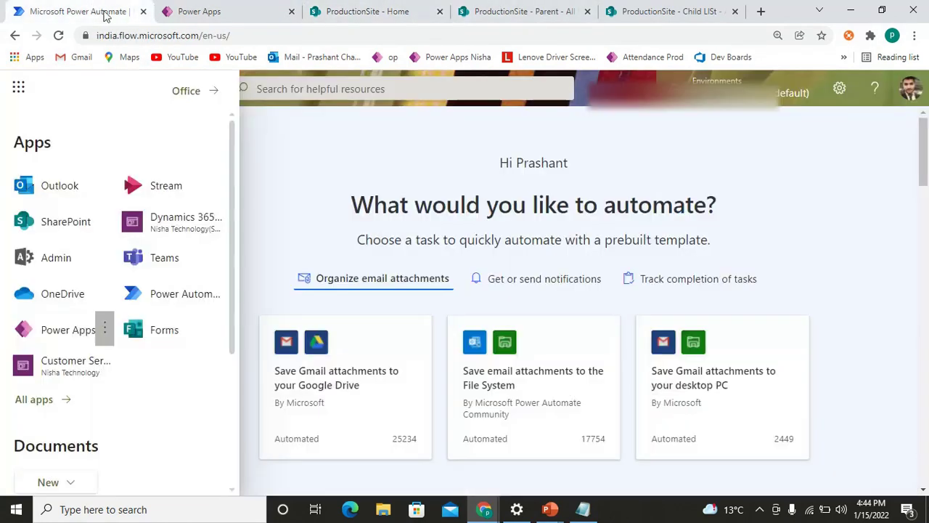
left_click(18, 88)
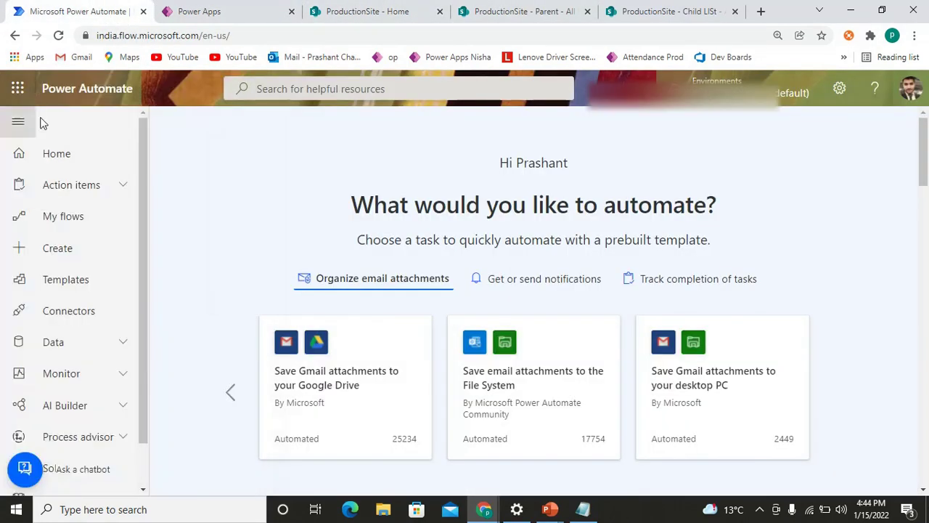
left_click(73, 216)
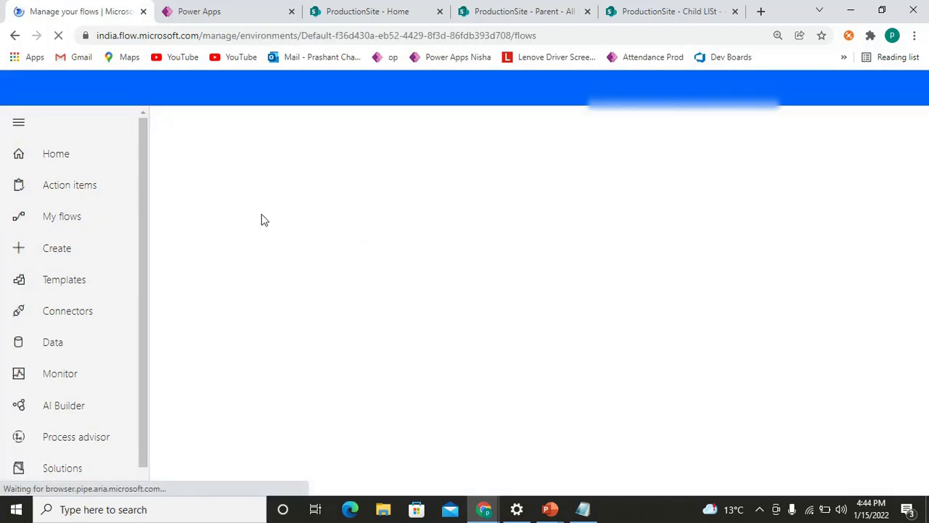
left_click(239, 13)
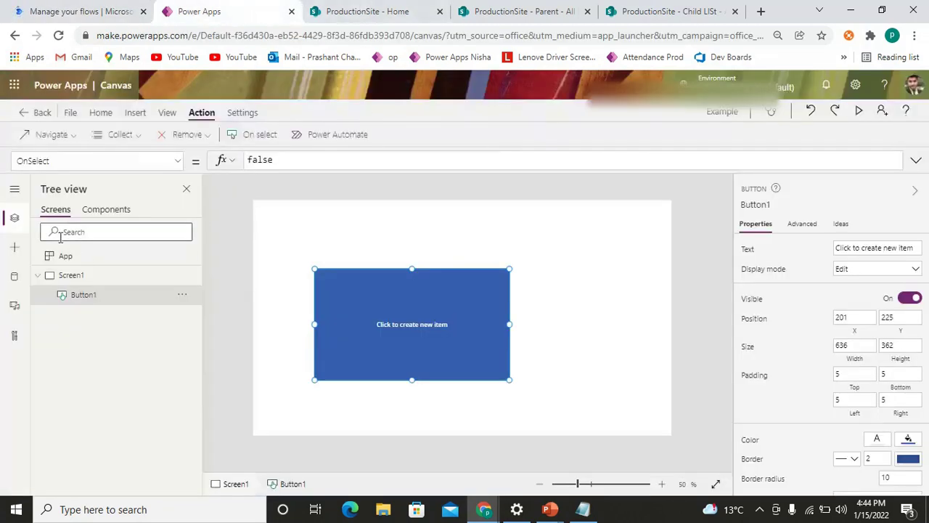
Attach the Create item flow to the button's OnSelect action and close the list of available flows.
left_click(326, 134)
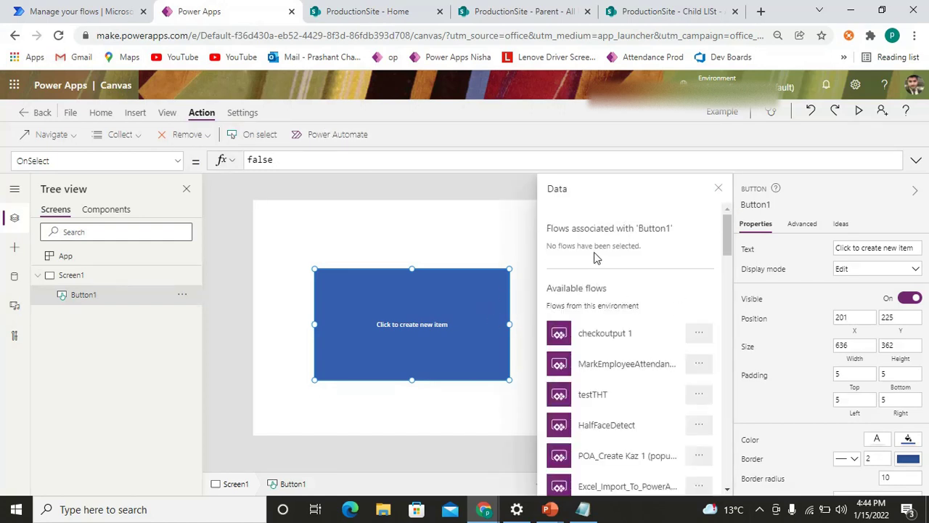
scroll(695, 427, "down", 5)
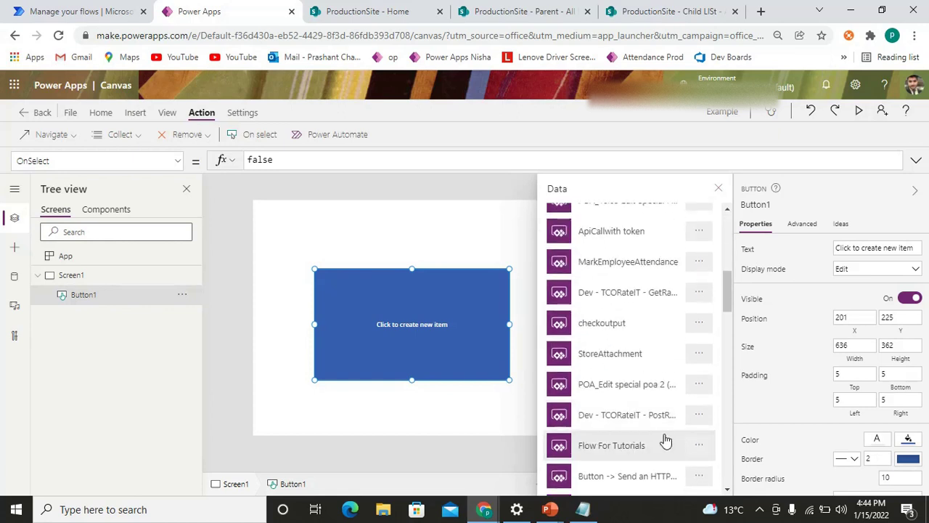
scroll(652, 425, "down", 4)
scroll(650, 423, "down", 3)
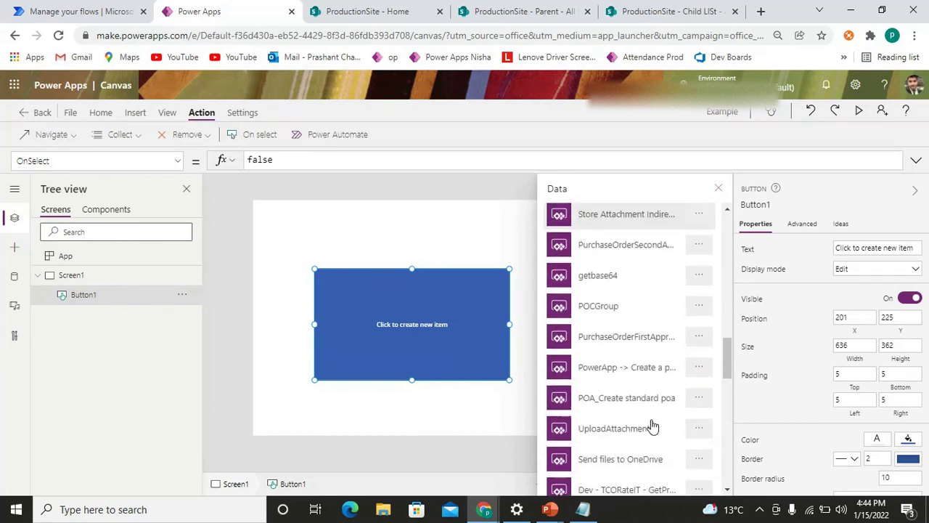
scroll(627, 385, "down", 3)
scroll(629, 388, "down", 4)
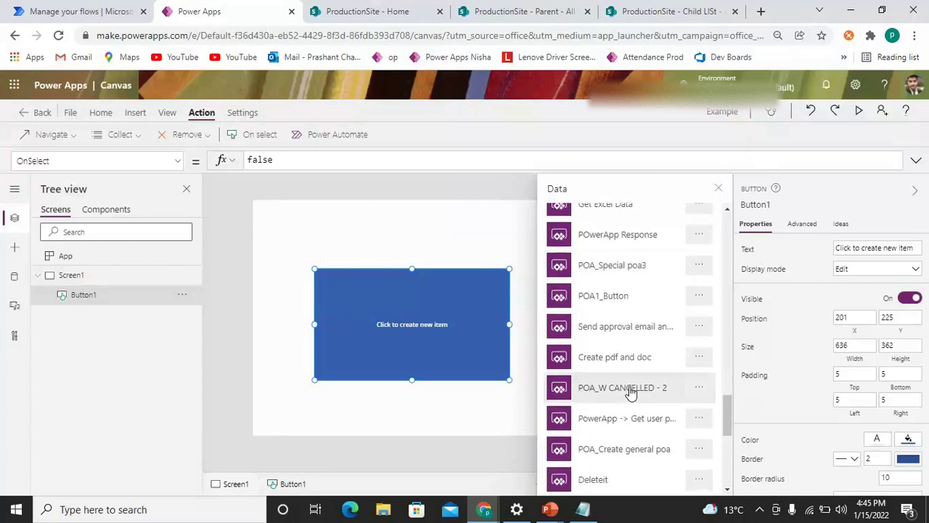
scroll(646, 411, "down", 3)
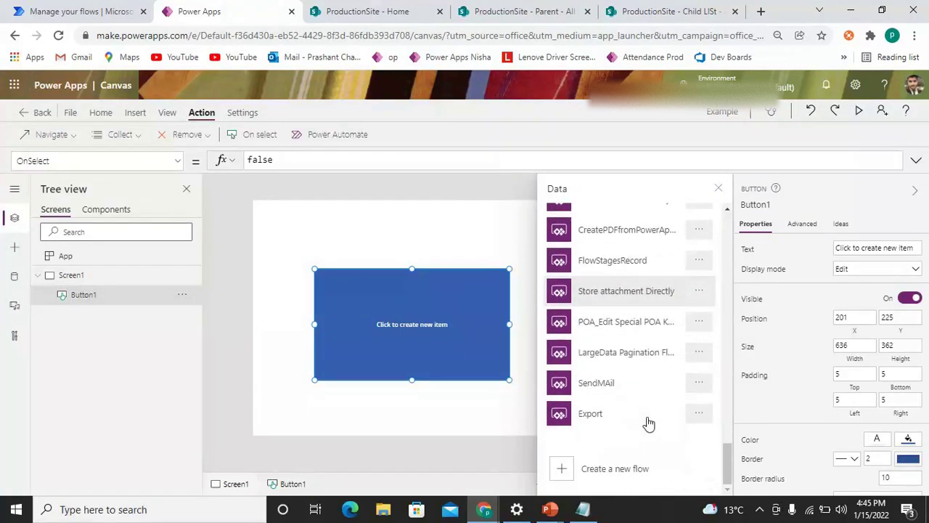
scroll(618, 410, "up", 5)
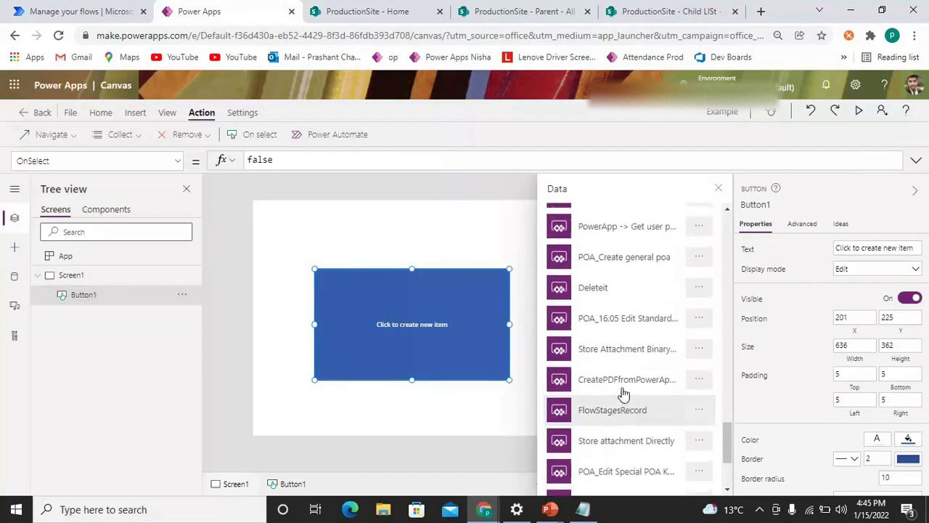
scroll(625, 360, "up", 3)
scroll(632, 367, "up", 2)
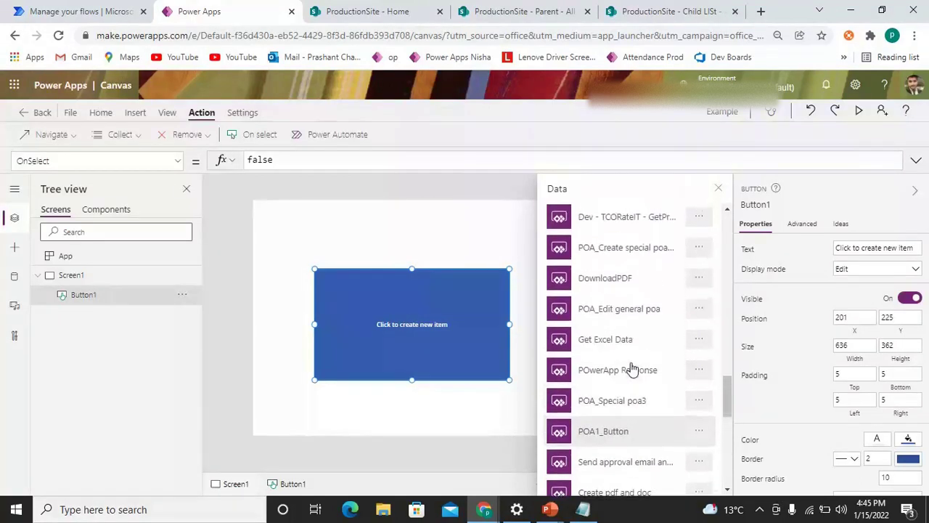
scroll(634, 366, "up", 4)
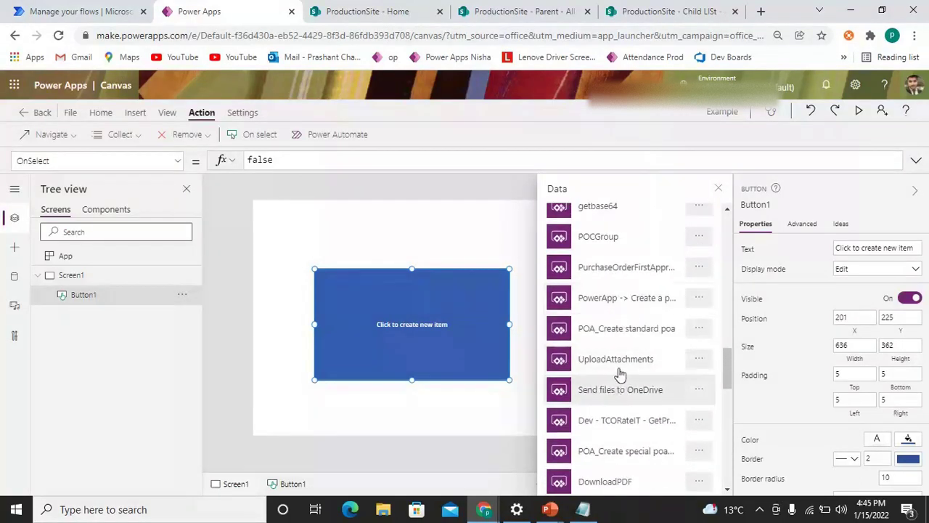
scroll(619, 370, "up", 4)
scroll(626, 374, "up", 4)
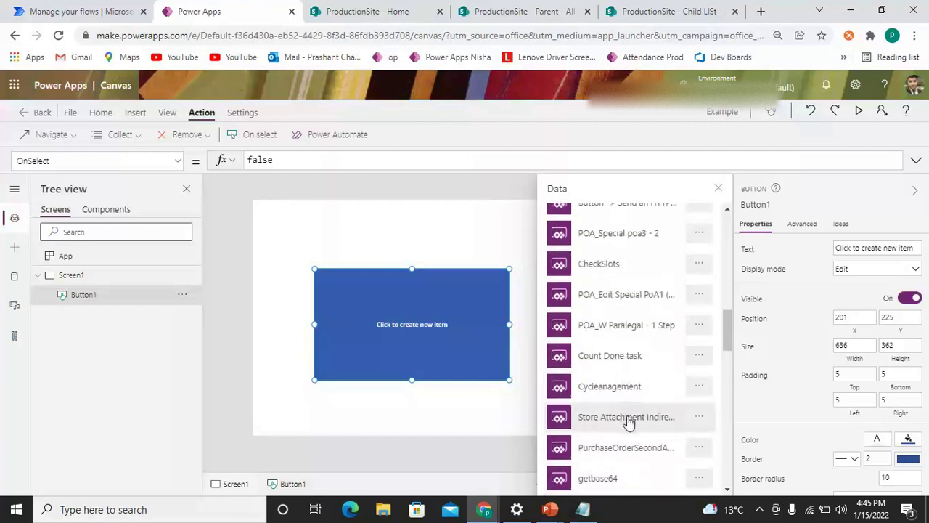
scroll(623, 421, "up", 6)
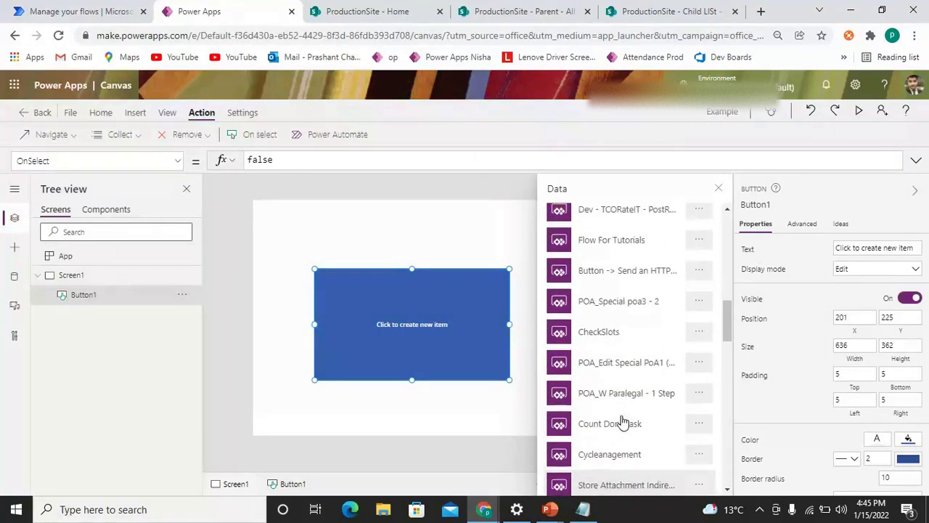
scroll(623, 327, "up", 2)
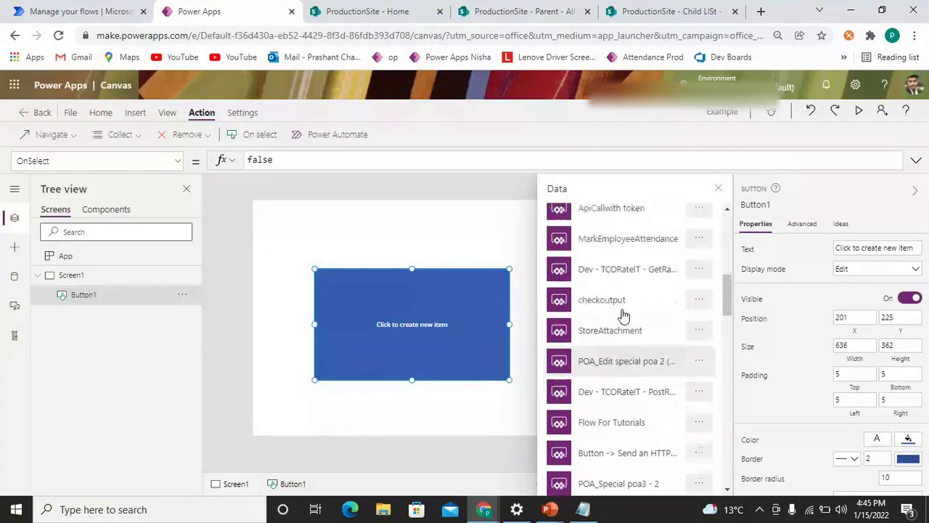
scroll(625, 316, "up", 4)
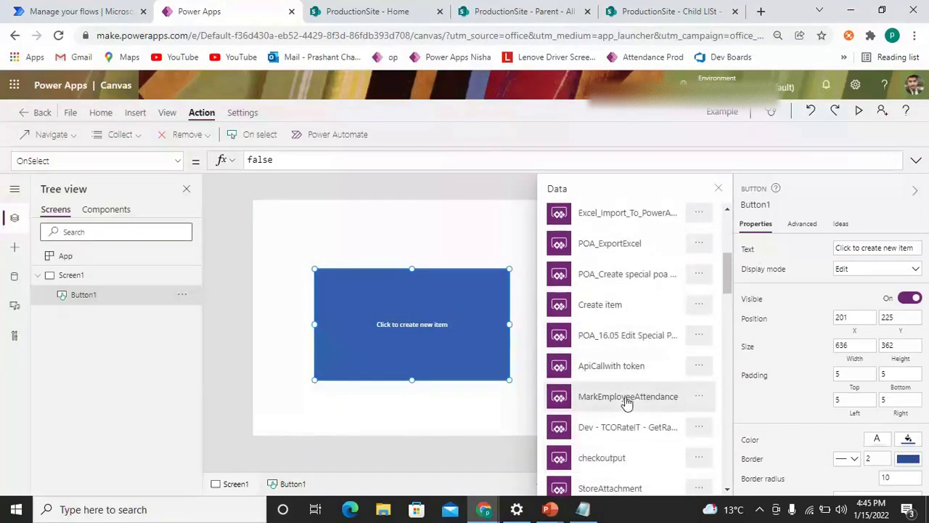
left_click(621, 311)
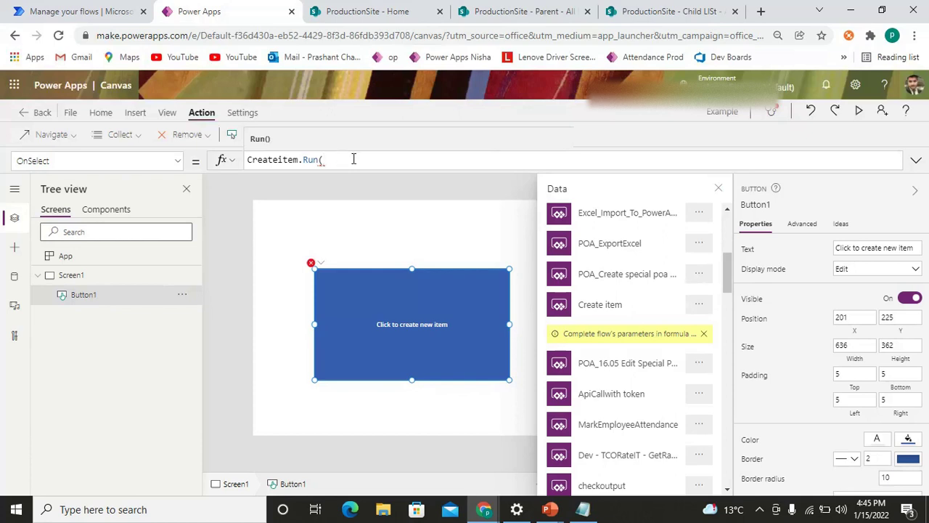
left_click(718, 188)
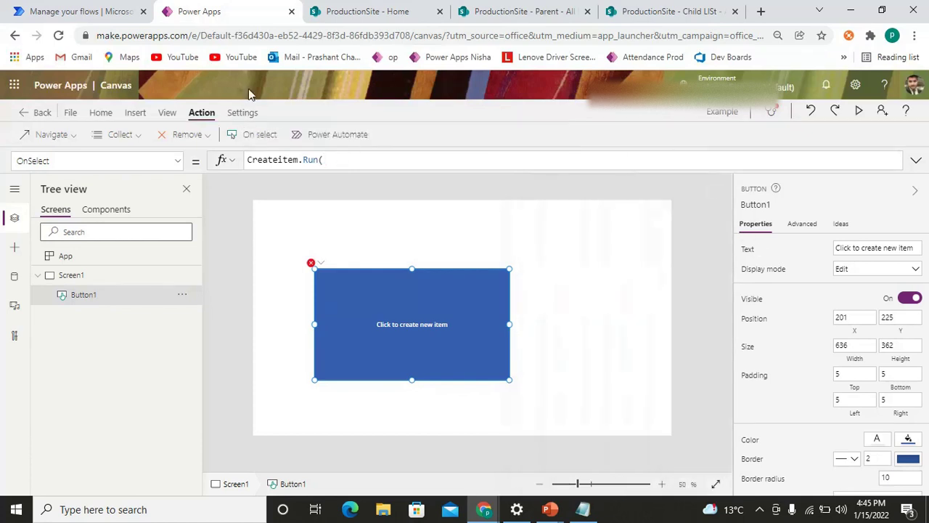
Open the Create item flow for editing in Power Automate and expand its Create item action to review the settings.
left_click(62, 16)
mouse_move(317, 299)
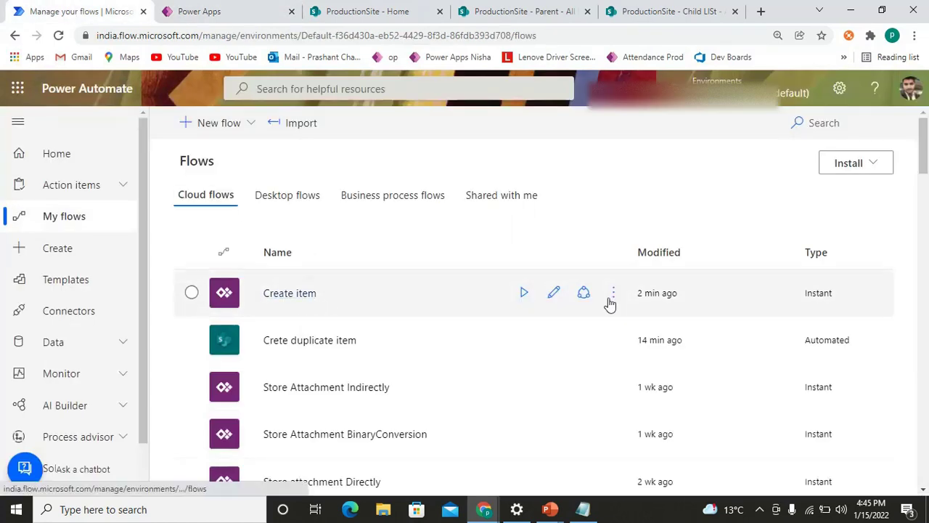
left_click(550, 297)
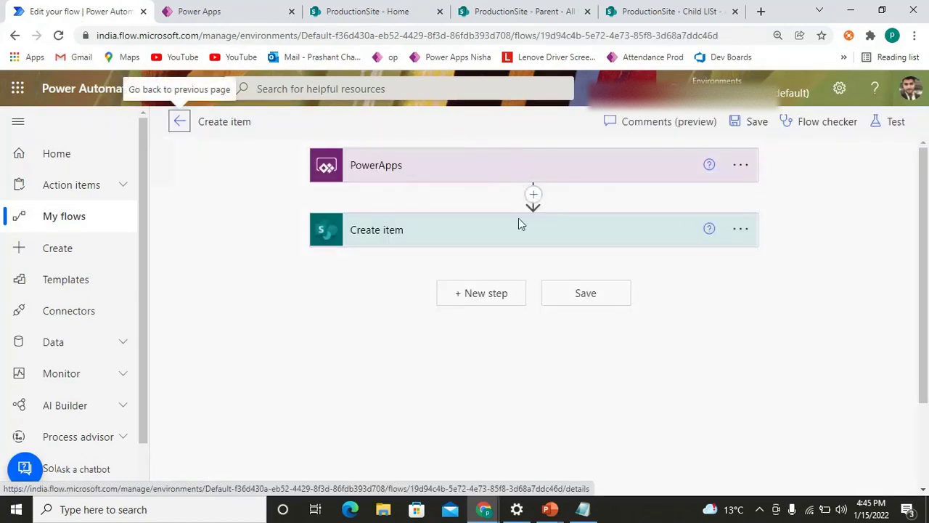
left_click(519, 243)
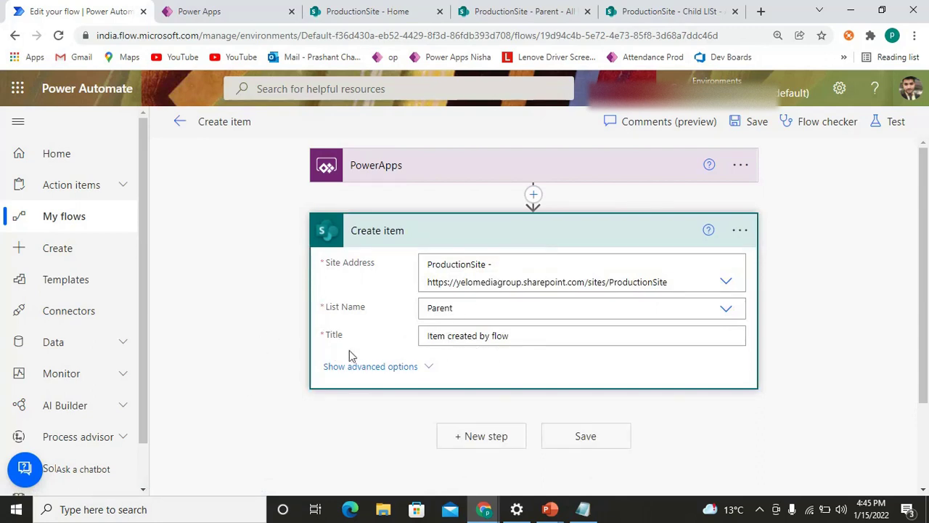
Return to Power Apps, complete the OnSelect formula as Createitem.Run(), and preview the app to trigger the flow with the button.
left_click(207, 8)
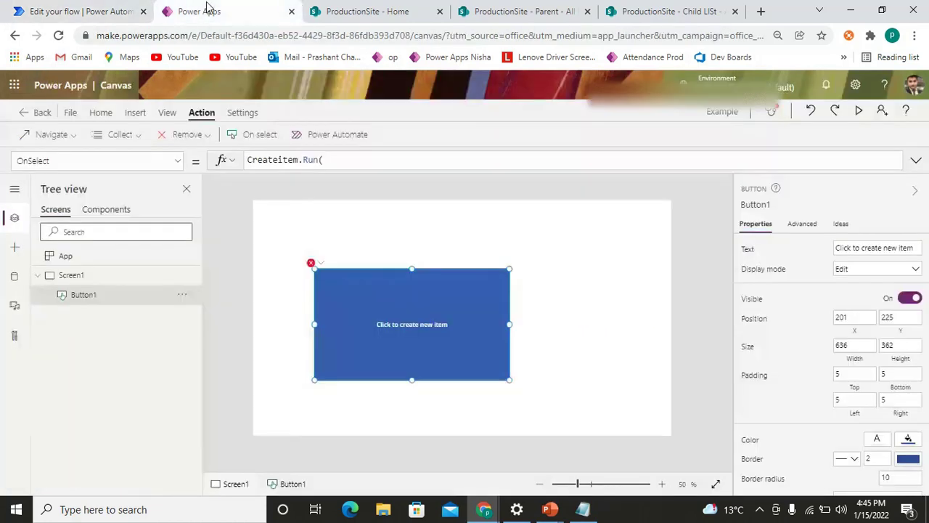
left_click(341, 161)
left_click(859, 111)
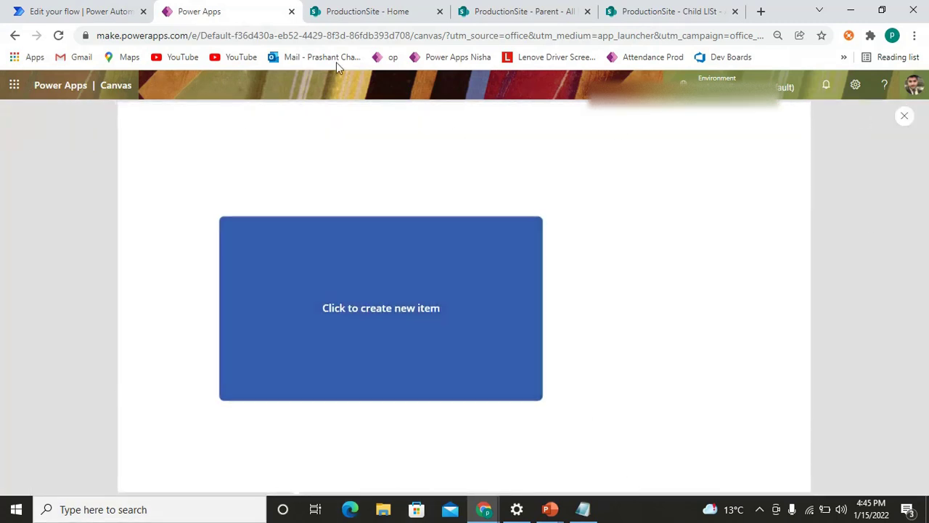
left_click(443, 376)
left_click(407, 278)
Switch to the SharePoint Parent list, refresh it, and select the item titled "Item created by flow".
left_click(516, 7)
left_click(396, 9)
left_click(517, 12)
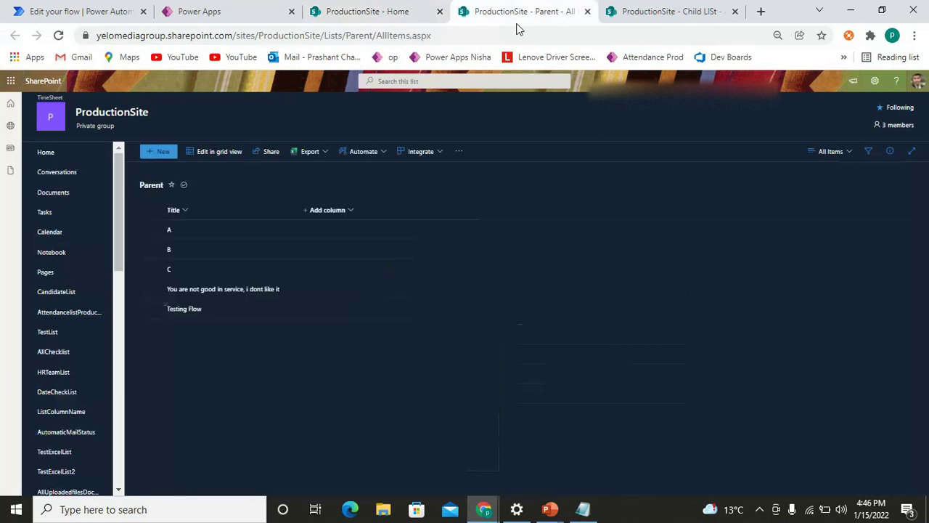
left_click(58, 35)
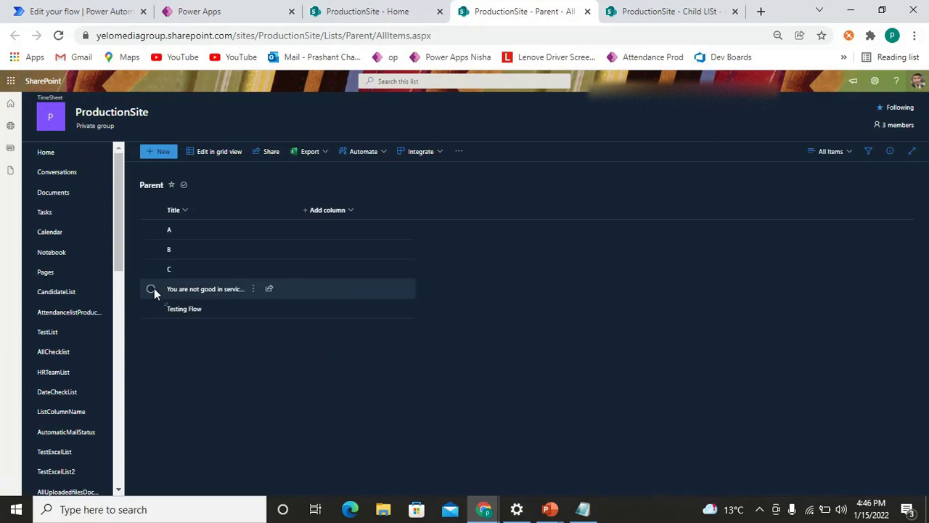
left_click(58, 35)
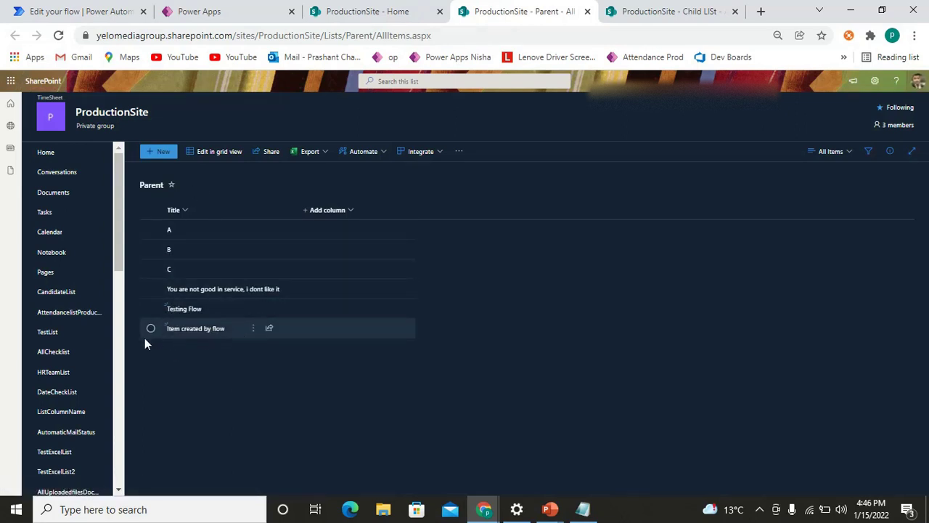
left_click(150, 328)
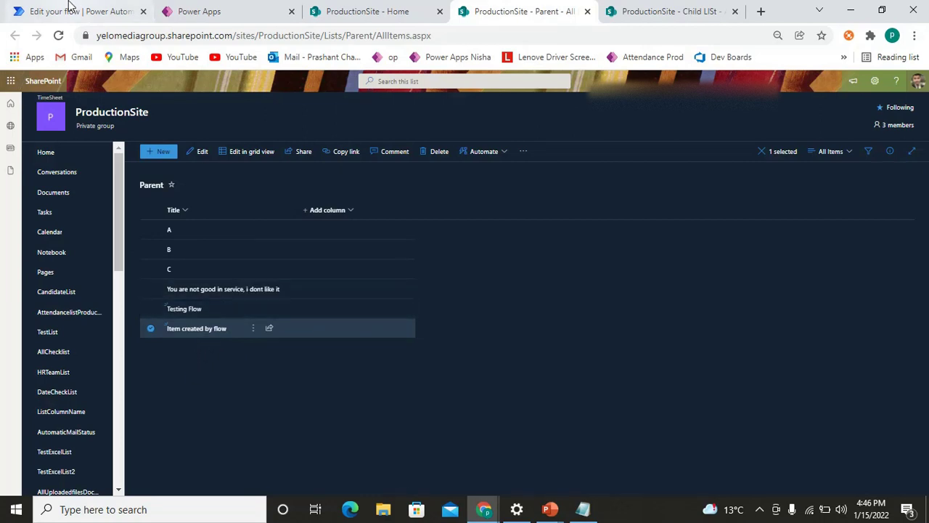
Revisit the app preview and the Power Automate flow editor, reviewing the Create item action's site, list and title before collapsing it.
left_click(207, 9)
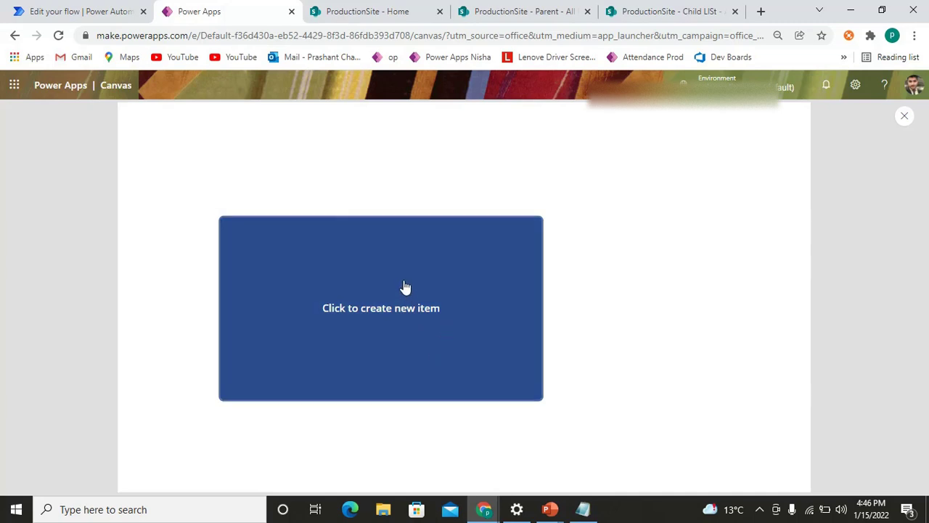
left_click(68, 19)
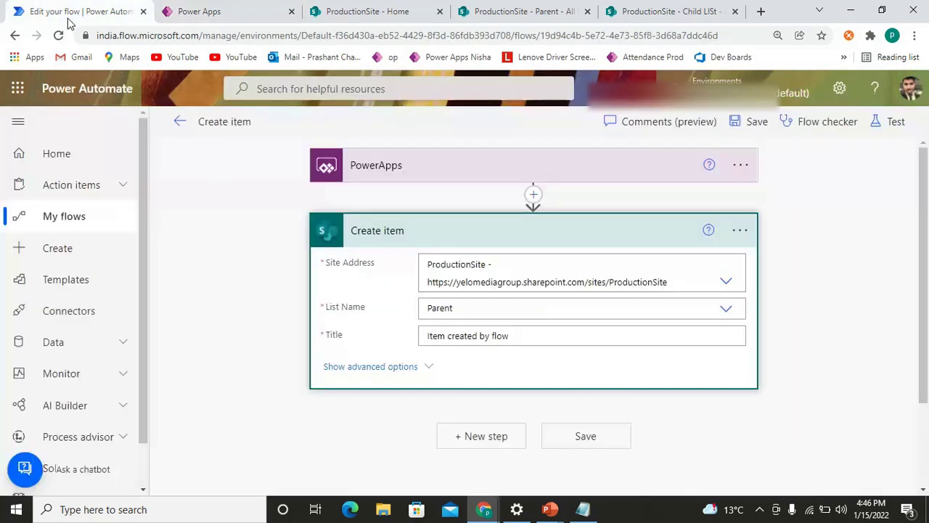
left_click(559, 227)
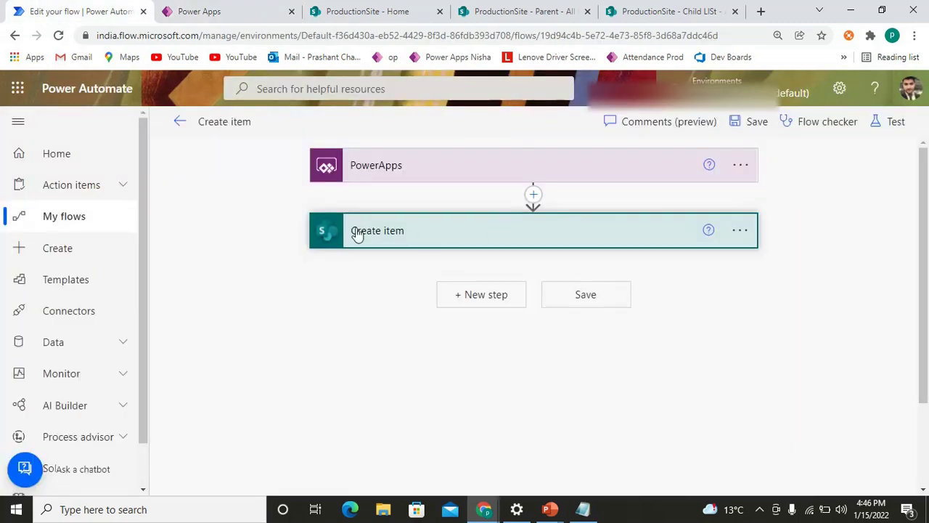
left_click(510, 236)
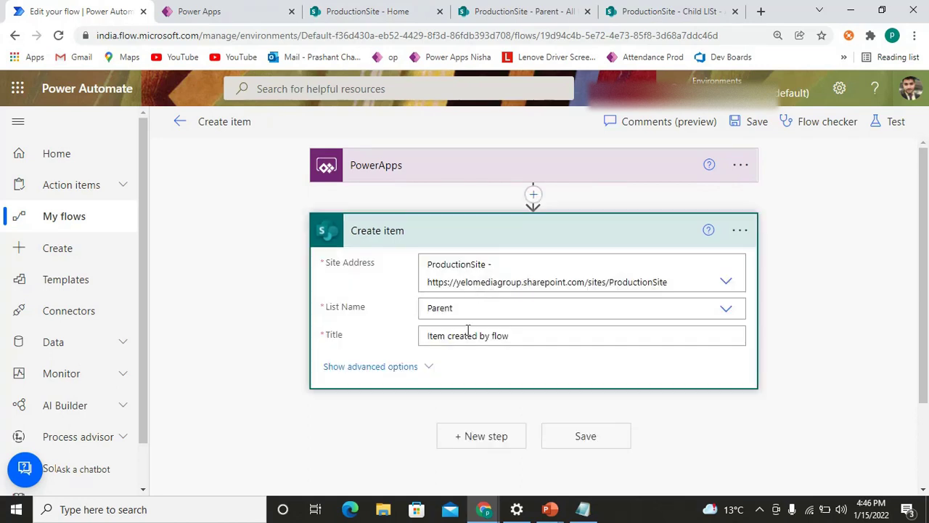
left_click(462, 238)
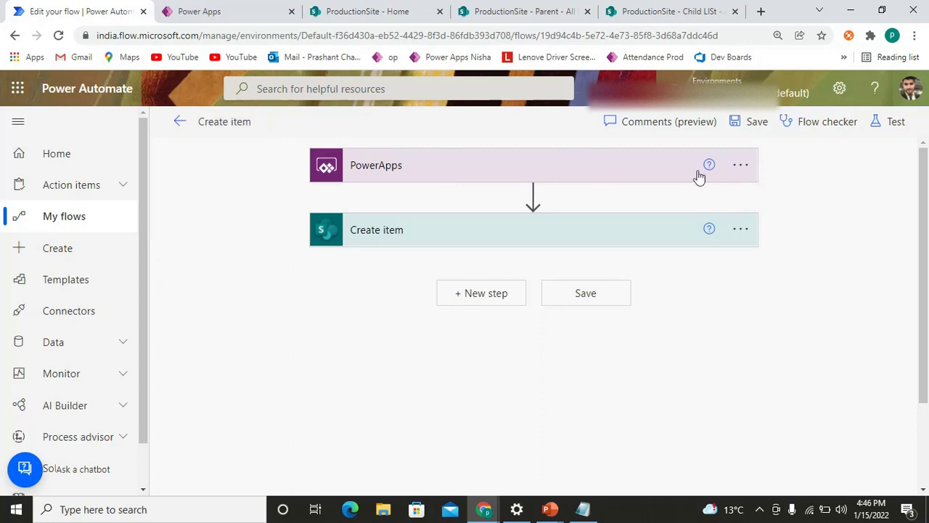
Delete the PowerApps trigger from the Create item flow.
left_click(740, 170)
left_click(571, 377)
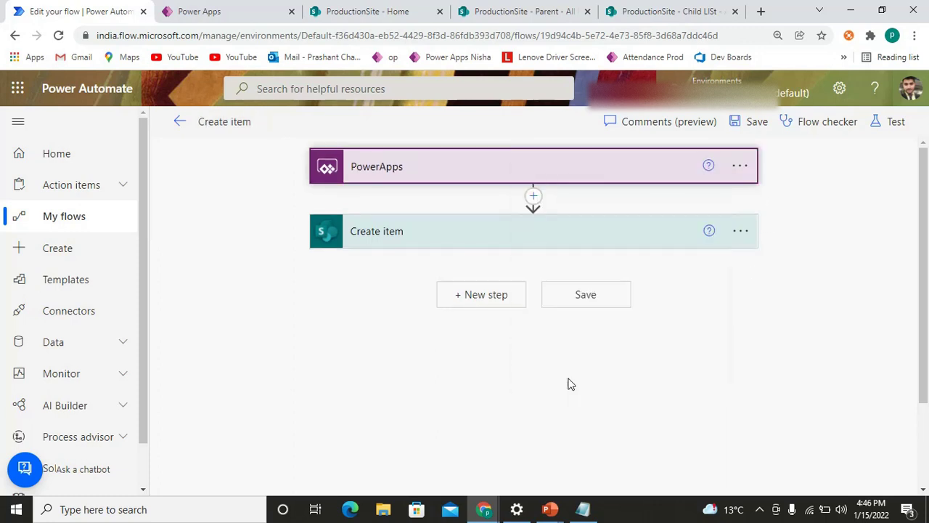
left_click(475, 322)
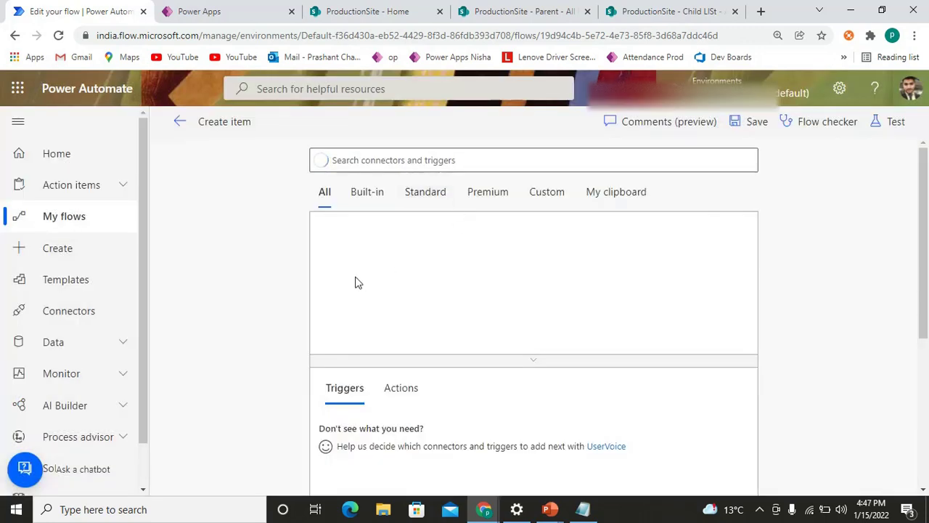
View the triggers of the Flow button for mobile connector, return to the connector list, and switch to the presentation slide.
left_click(345, 258)
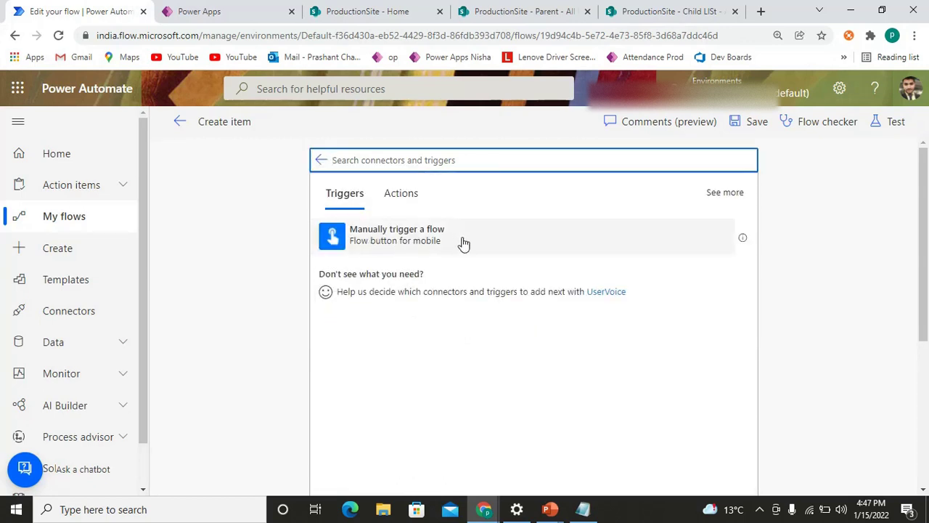
left_click(320, 161)
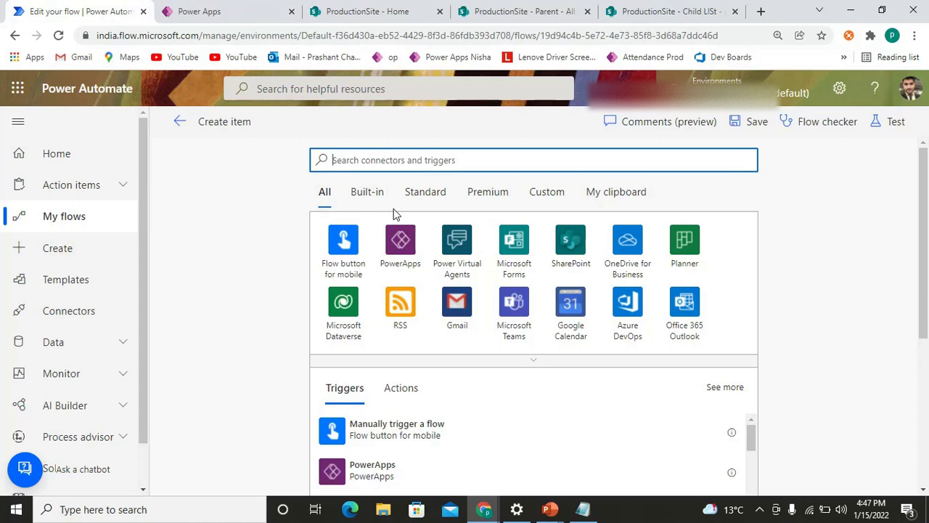
key("alt+Tab")
key("Tab")
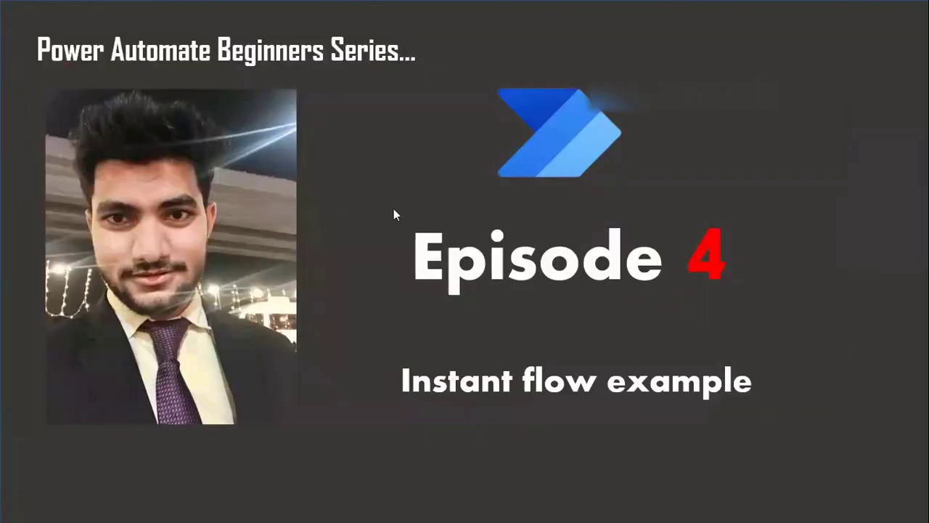